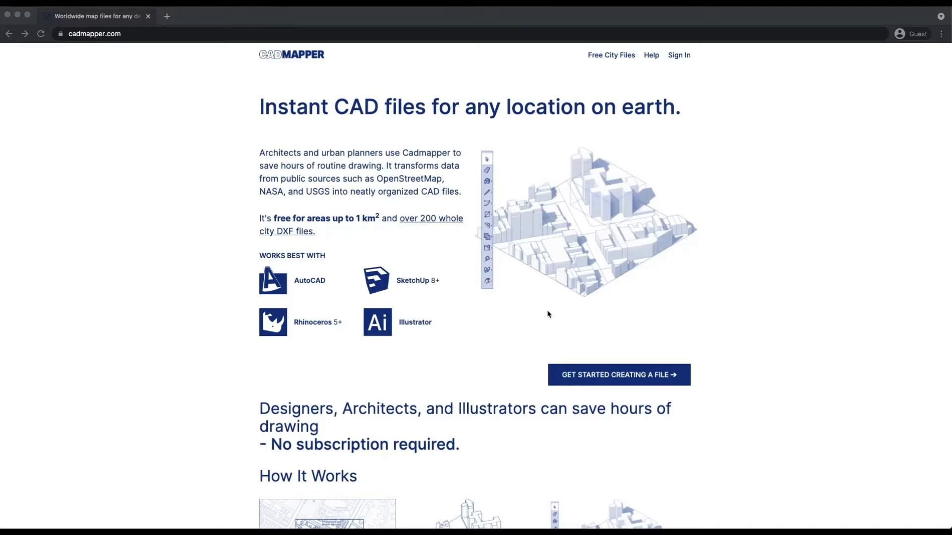
Step: Start creating a map file and locate the Echo Park area within the city of Los Angeles, United States of America
click(622, 380)
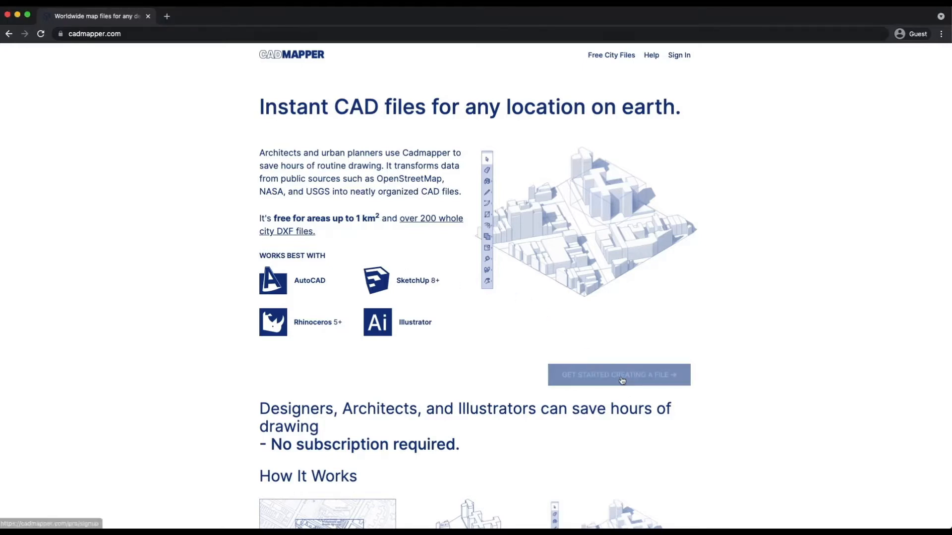
click(622, 380)
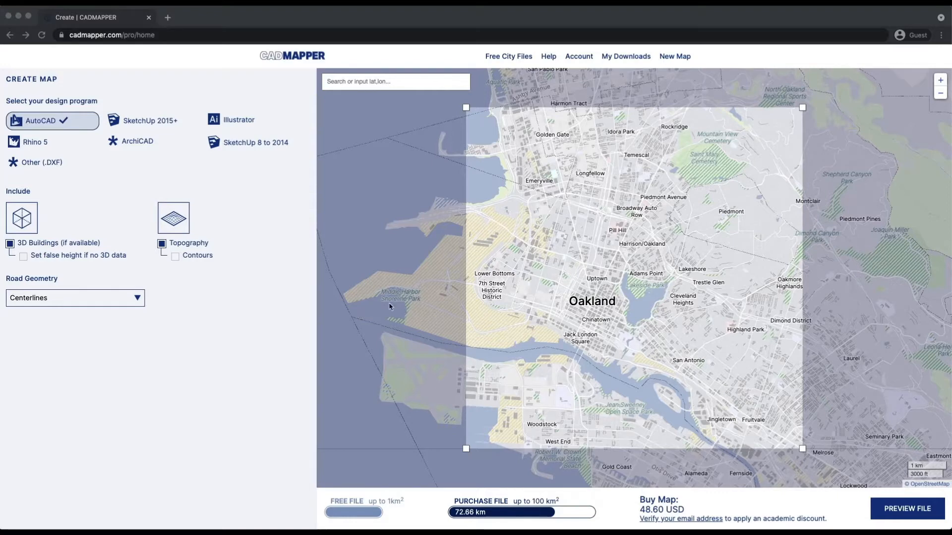
click(366, 83)
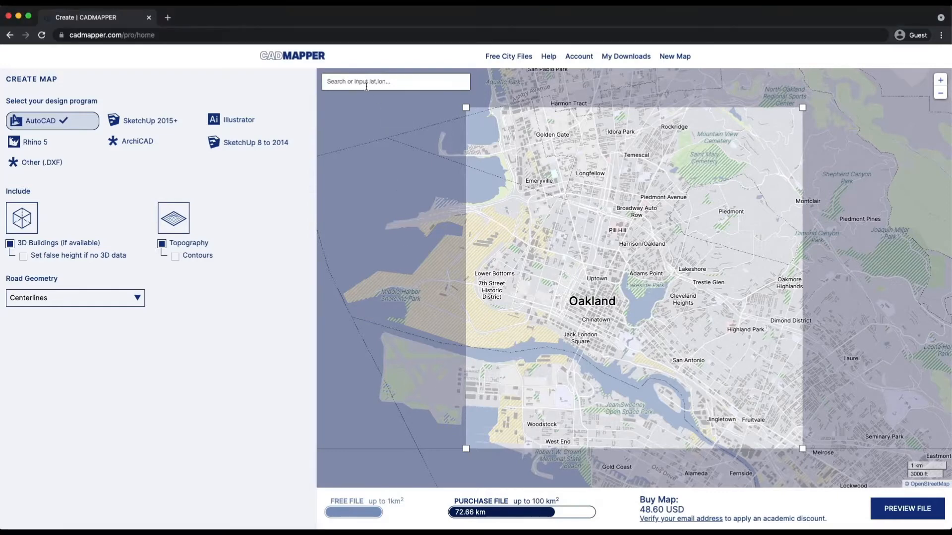
click(366, 84)
text(los angel)
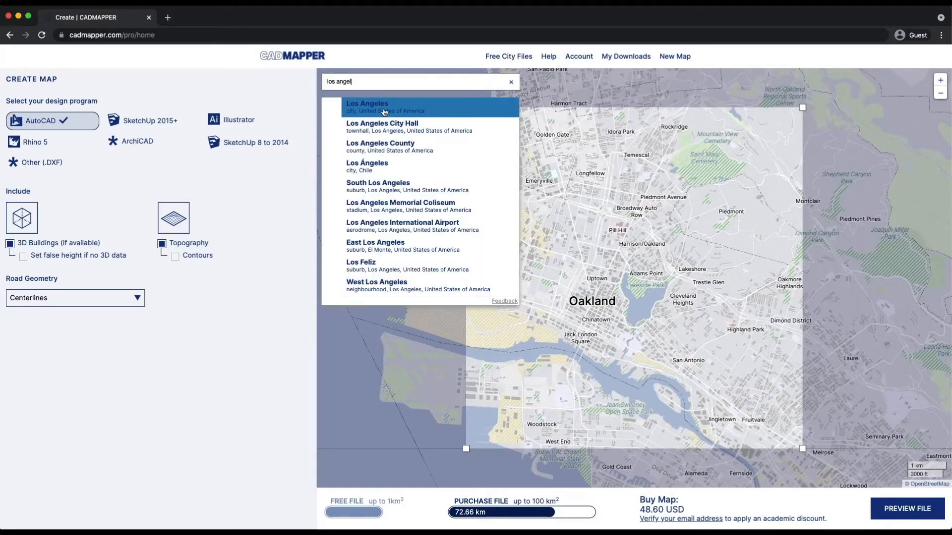
click(384, 112)
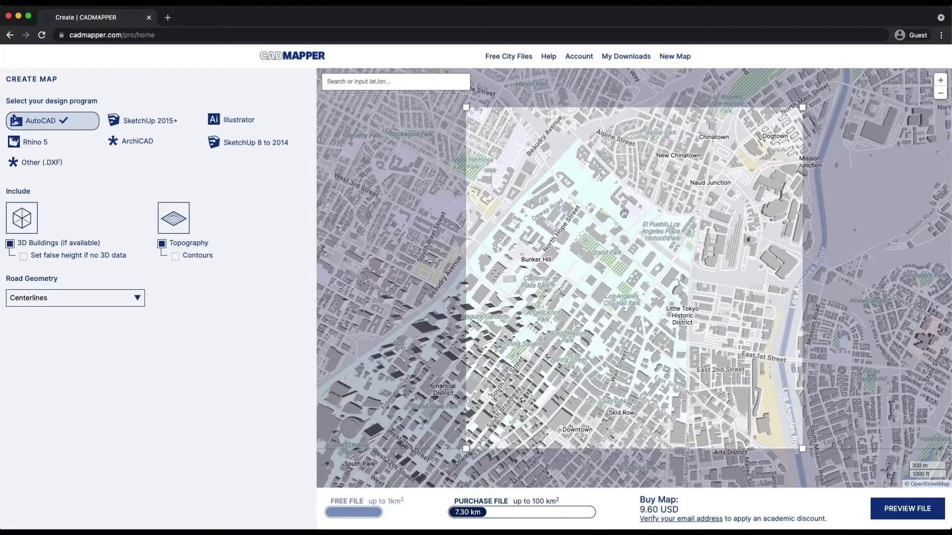
drag(602, 193, 611, 380)
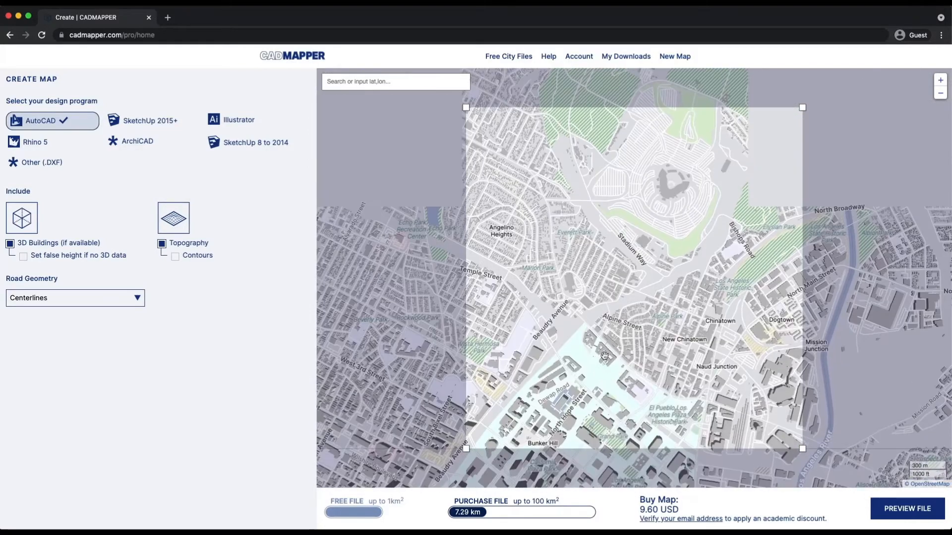
drag(582, 173, 733, 257)
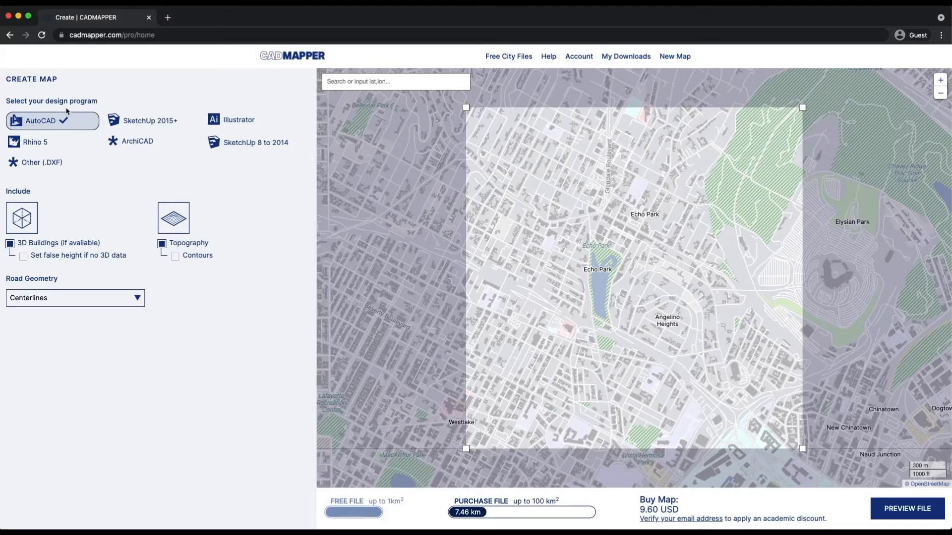
Step: Set the map export to Illustrator format, excluding 3D buildings and topography, with road geometry as outlines
click(238, 125)
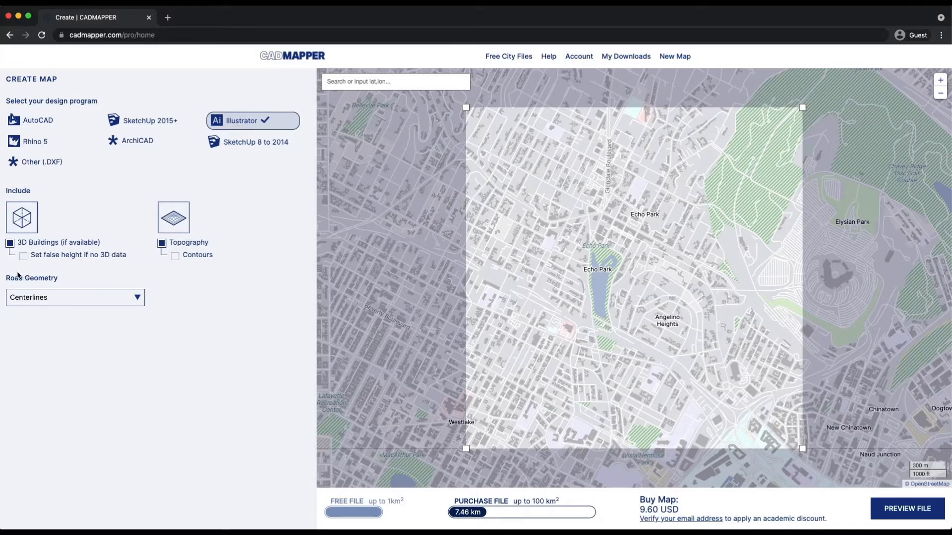
click(11, 243)
click(163, 244)
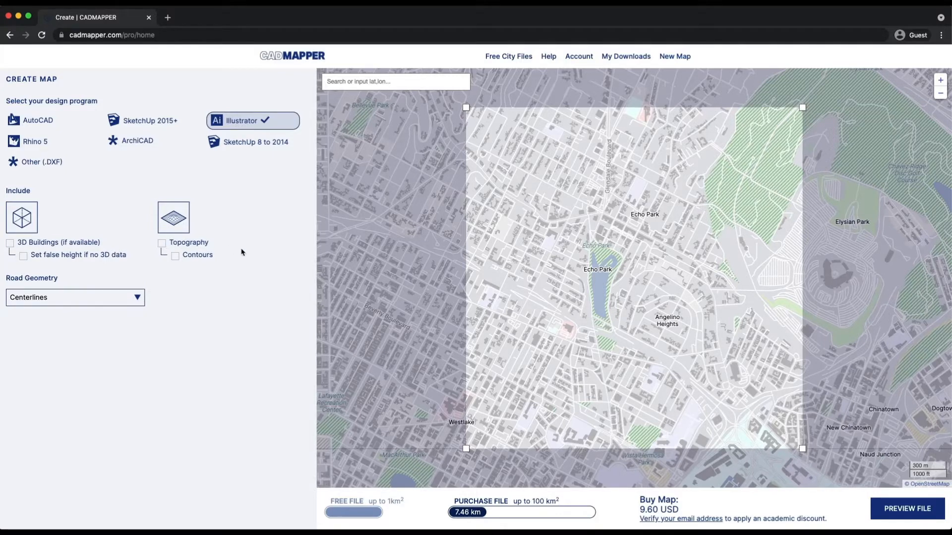
scroll(173, 335, up, 1)
click(102, 302)
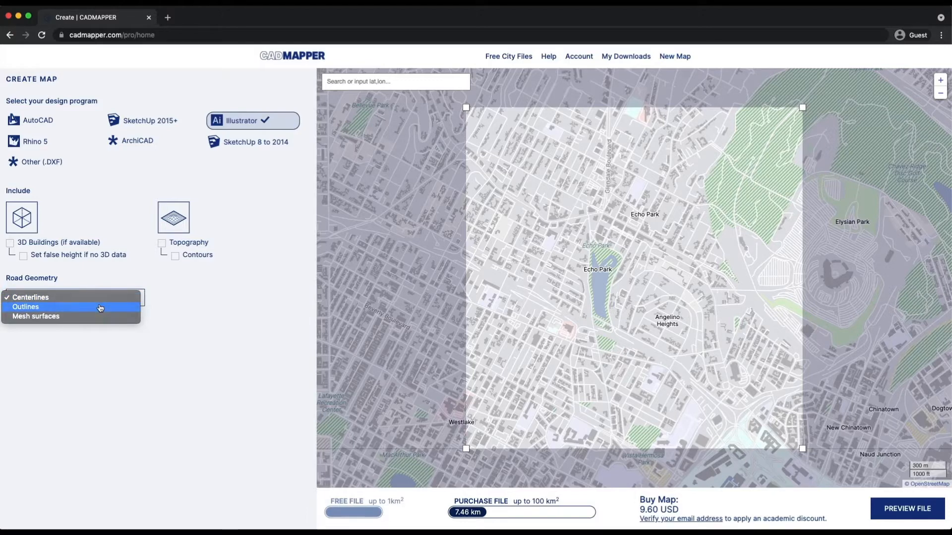
click(100, 308)
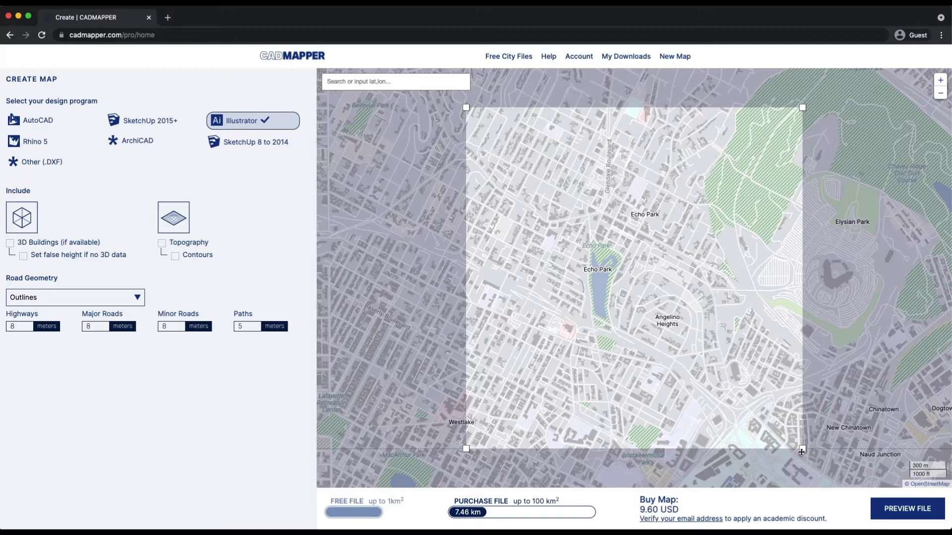
Step: Widen the selection frame and fit it around Echo Park's lake and nearby streets, covering about 0.71 km² to qualify as a free file
drag(801, 449, 925, 455)
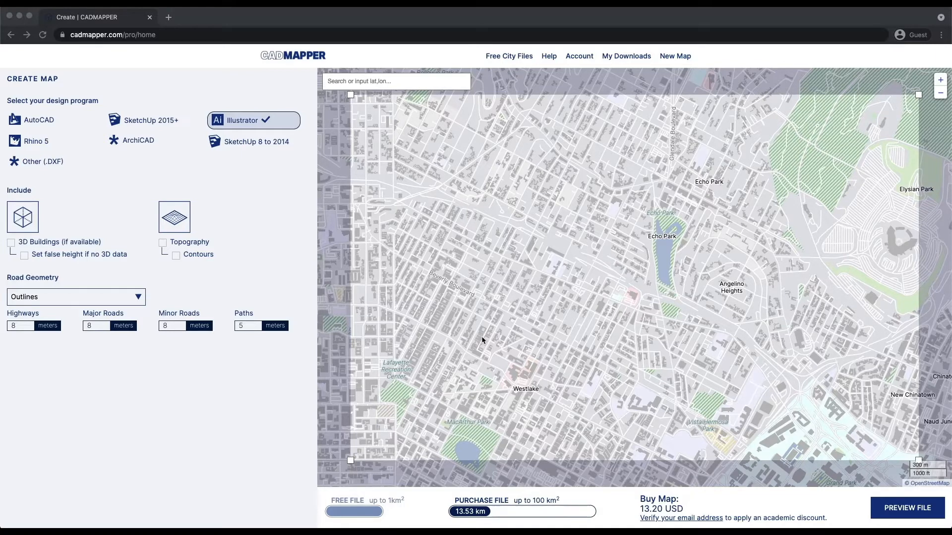
scroll(605, 261, up, 2)
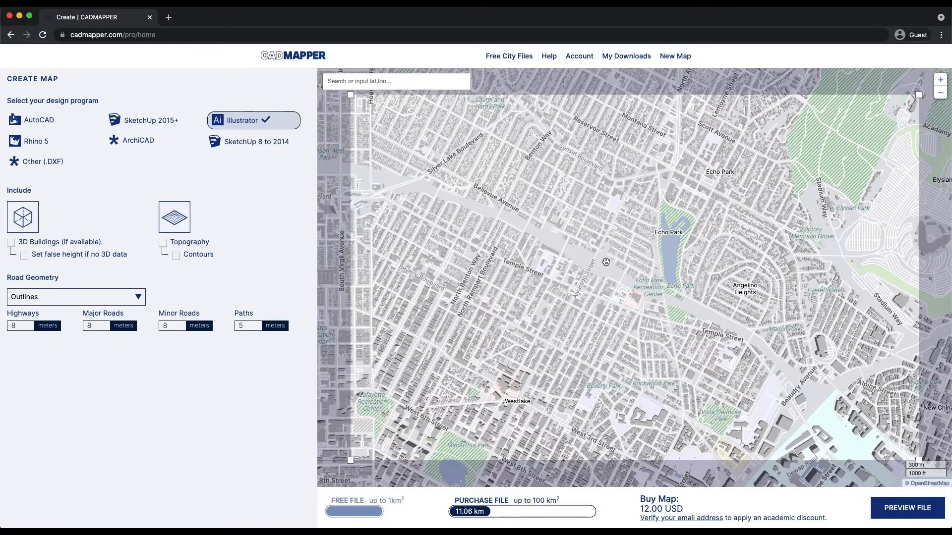
scroll(606, 261, up, 5)
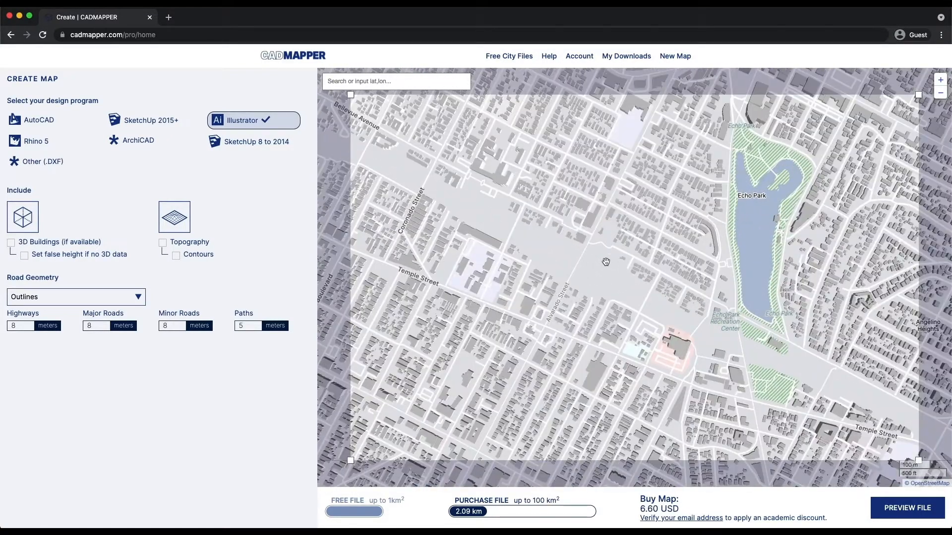
scroll(606, 262, up, 2)
drag(742, 177, 525, 249)
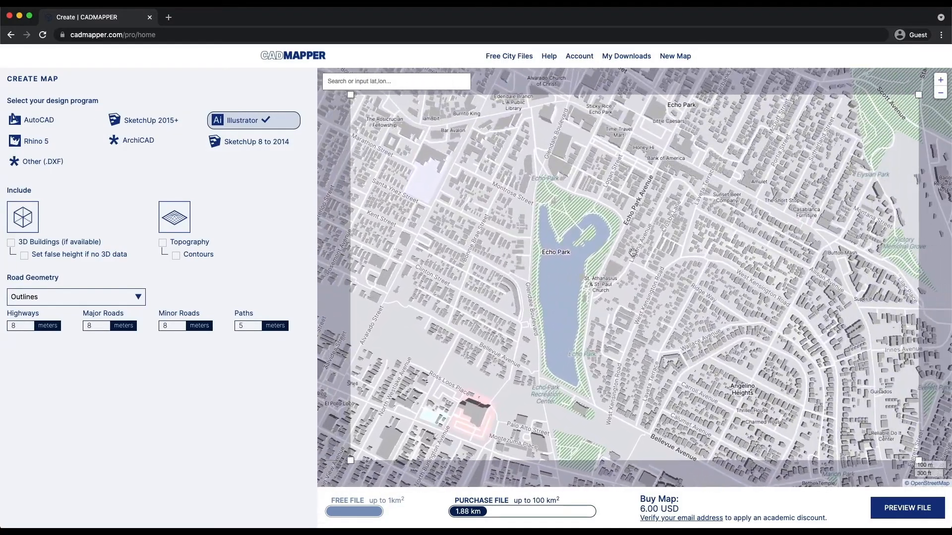
scroll(651, 251, up, 2)
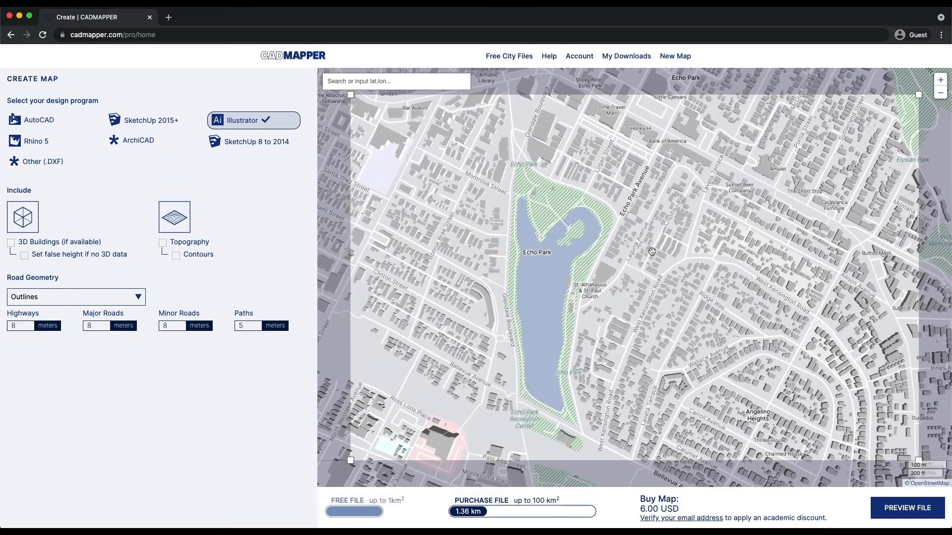
scroll(651, 251, up, 2)
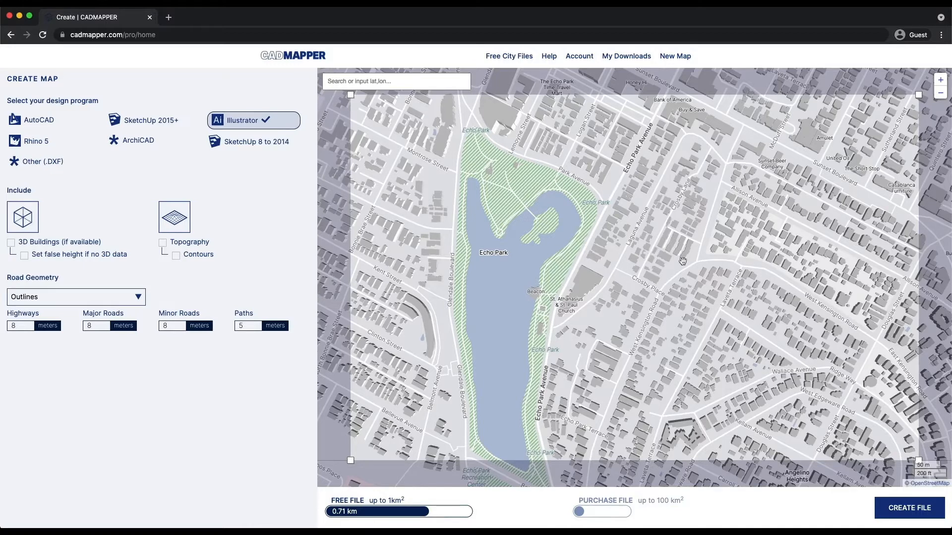
Step: Create the Echo Park map file and download it
click(909, 506)
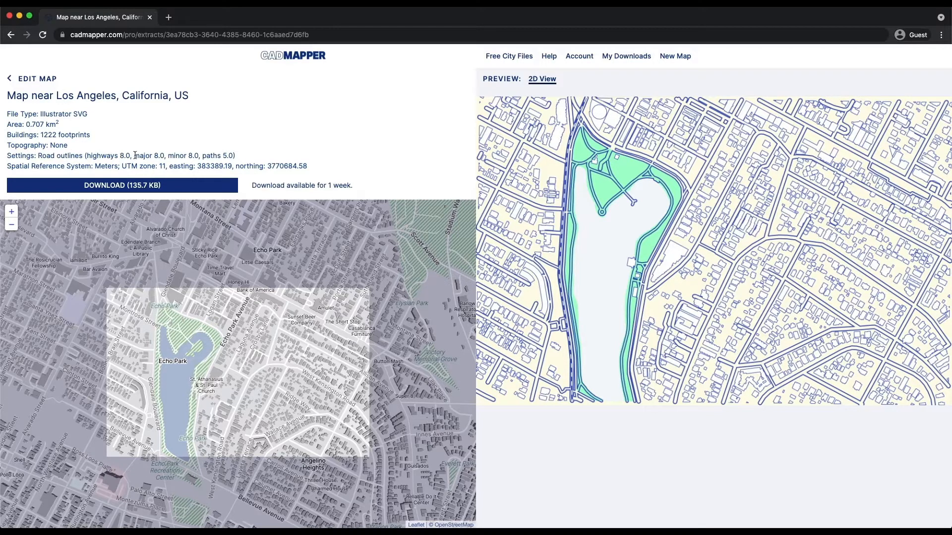
click(136, 186)
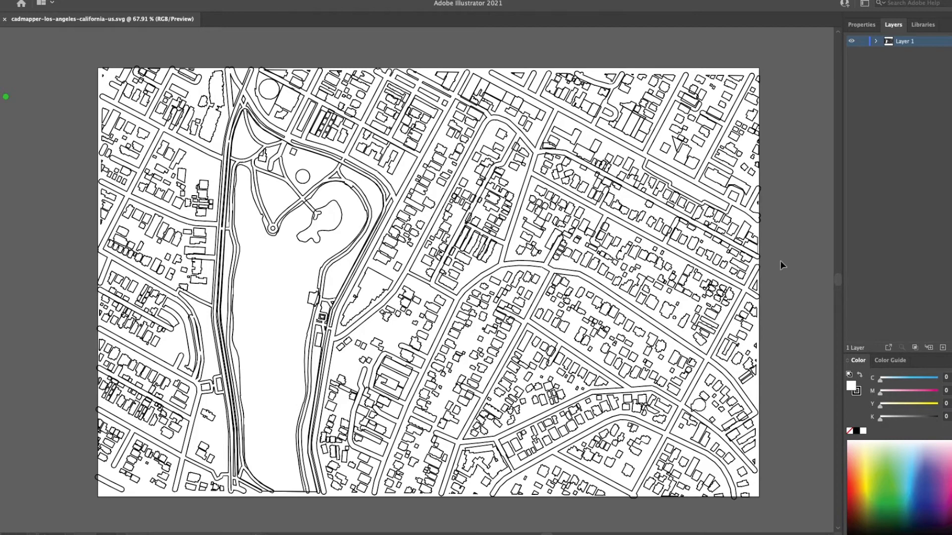
Step: In Adobe Illustrator, rename the downloaded map's layer as BASE MAP
double_click(899, 43)
text(BASE MAP)
key(Return)
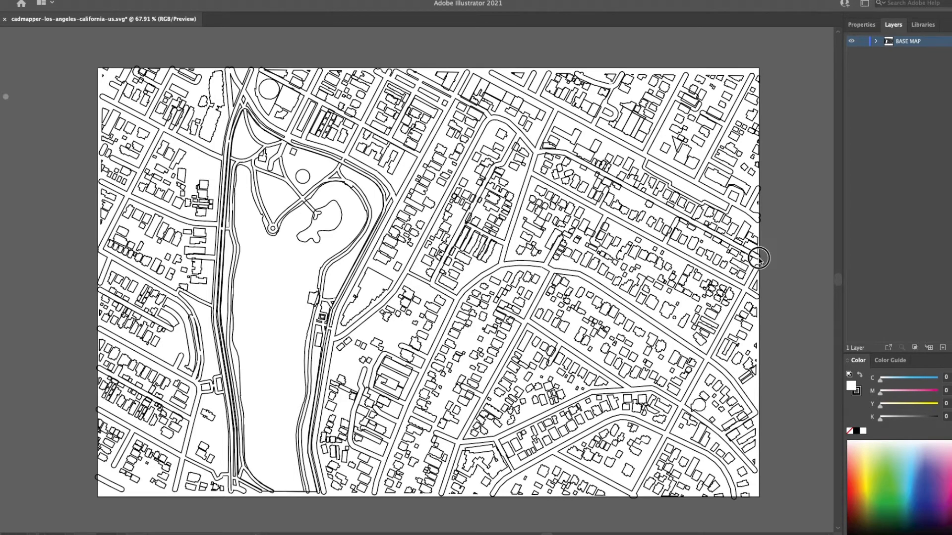
Step: Expand the BASE MAP layer and hide its outline and railways sublayers
click(538, 161)
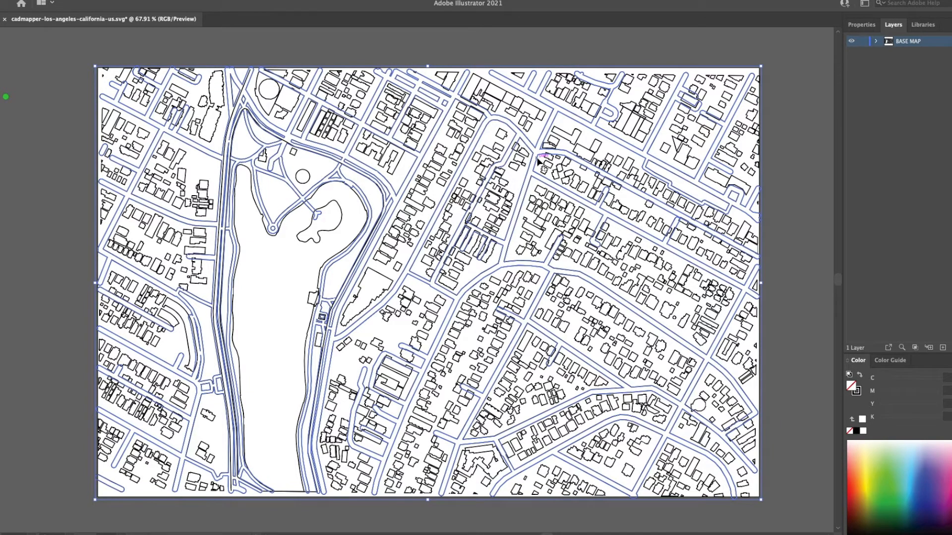
click(876, 41)
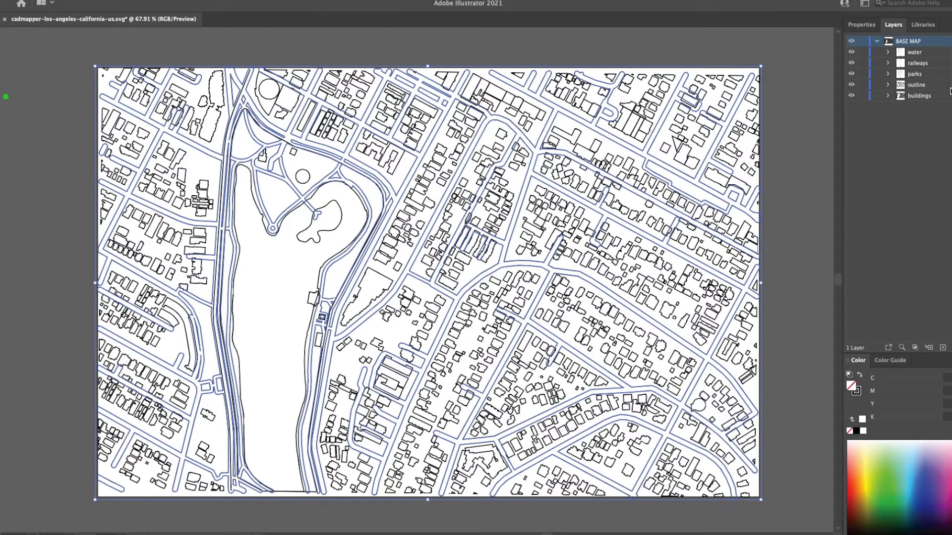
click(852, 86)
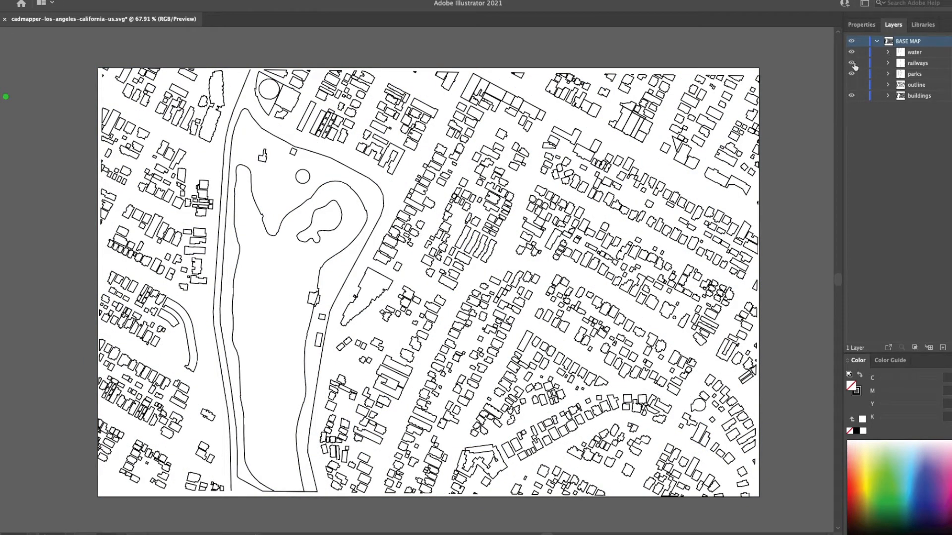
click(852, 63)
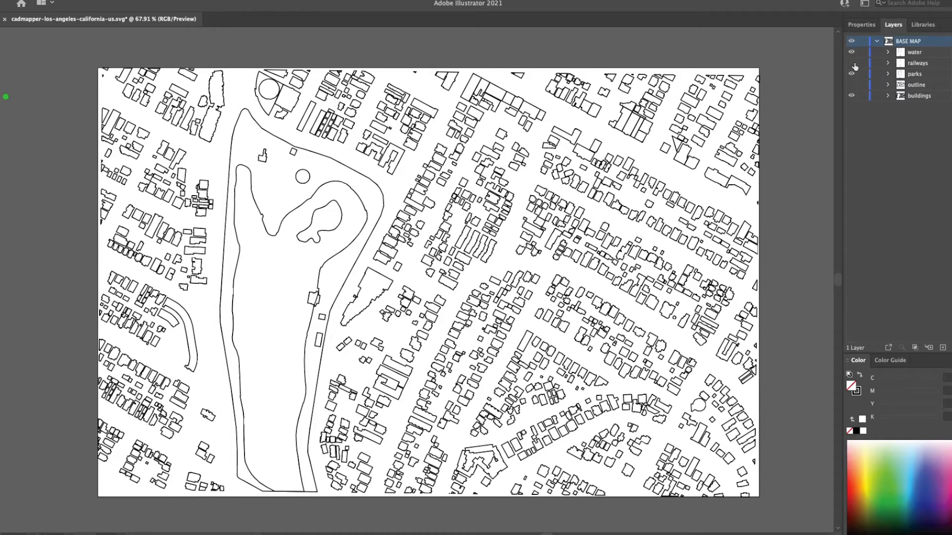
Step: Turn all artwork in the buildings sublayer into solid black fills without strokes, and lock the sublayer
click(933, 97)
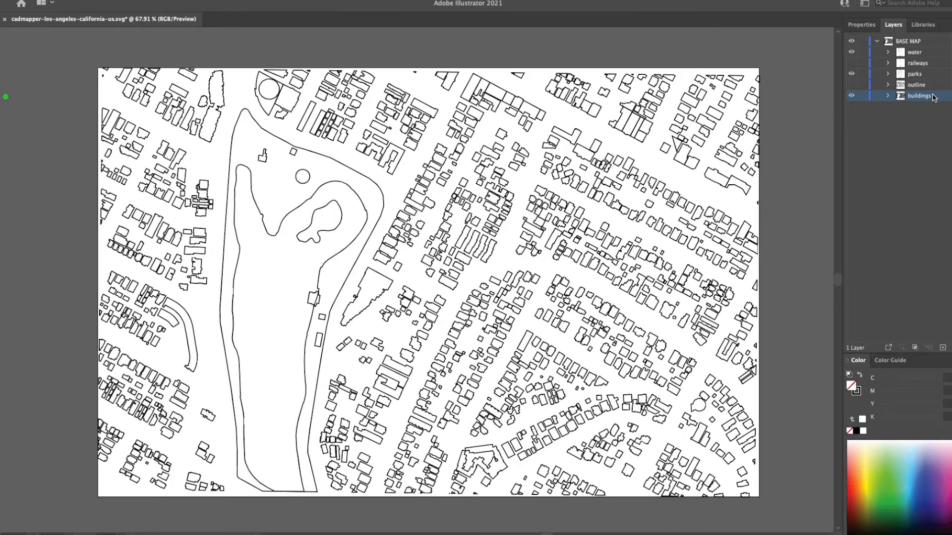
click(944, 96)
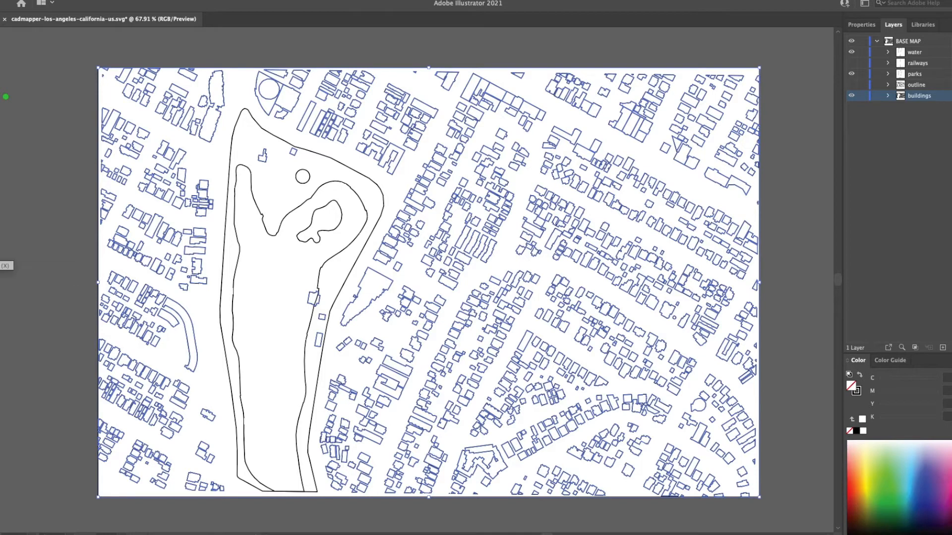
key(shift+x)
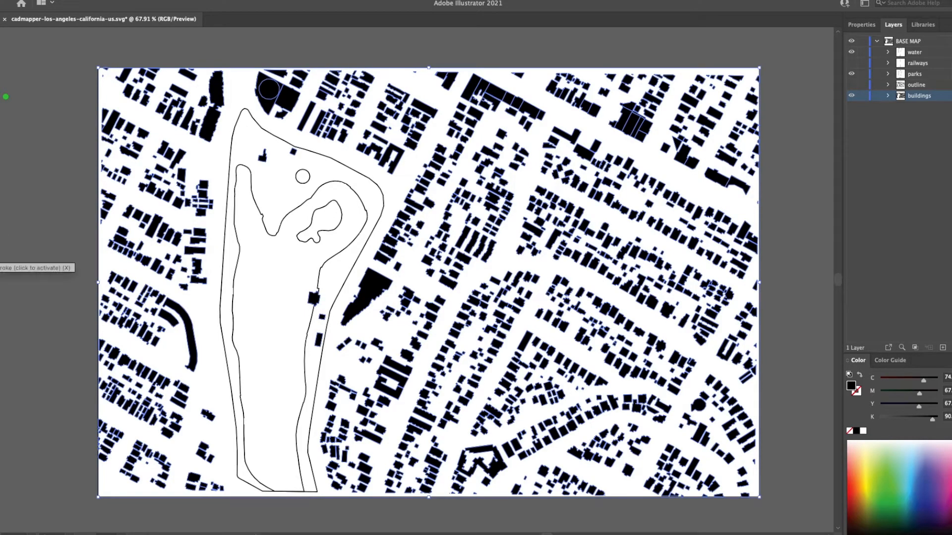
click(805, 276)
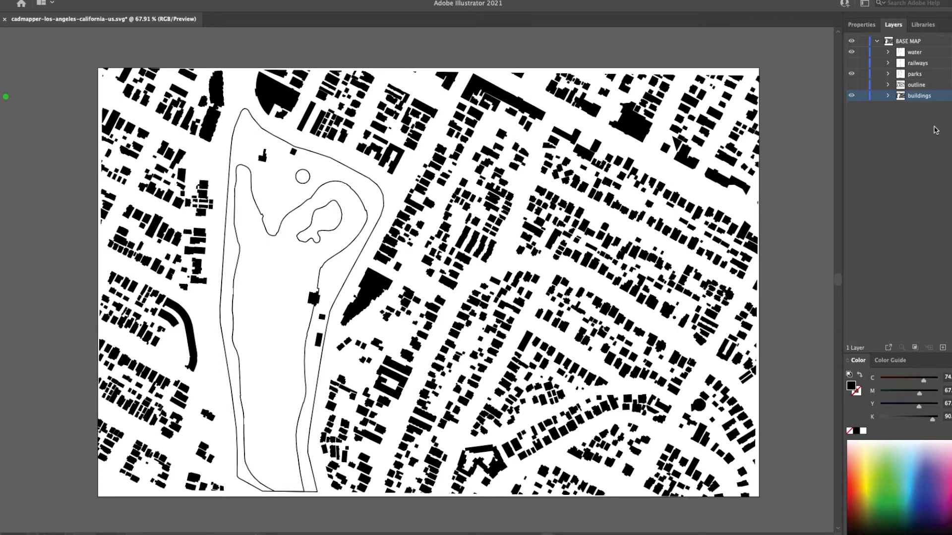
click(863, 97)
Step: Fill the water sublayer's lake shape with light blue (about C 33, M 0, Y 11, K 0), remove its stroke, and lock the sublayer
click(913, 54)
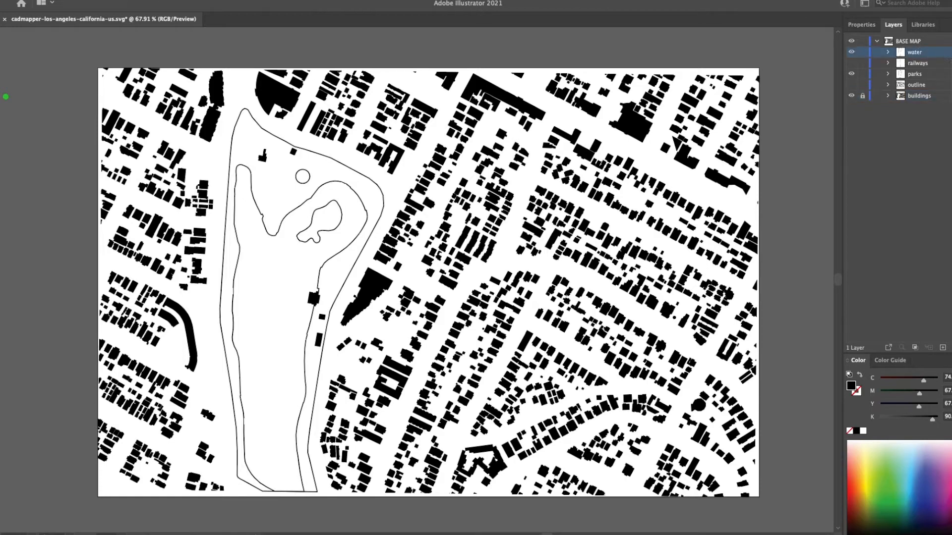
click(951, 52)
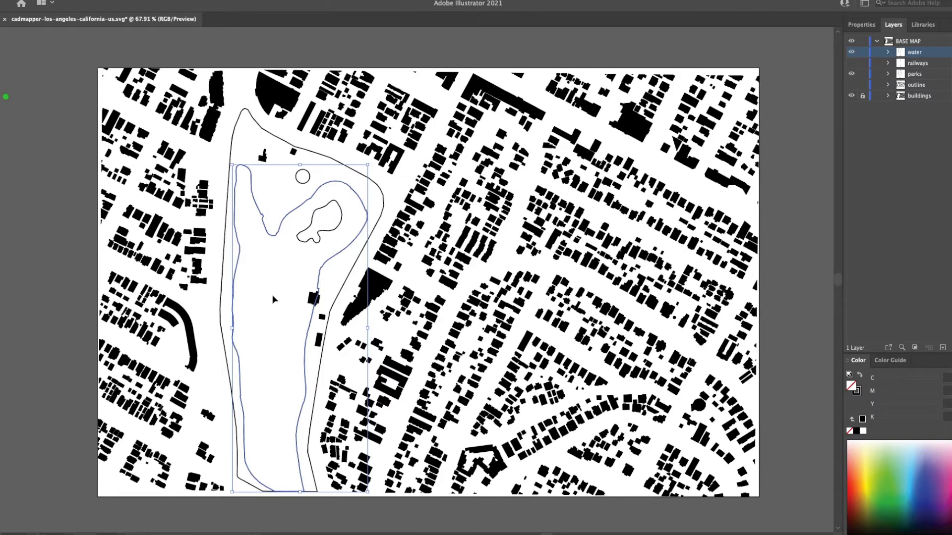
double_click(1, 254)
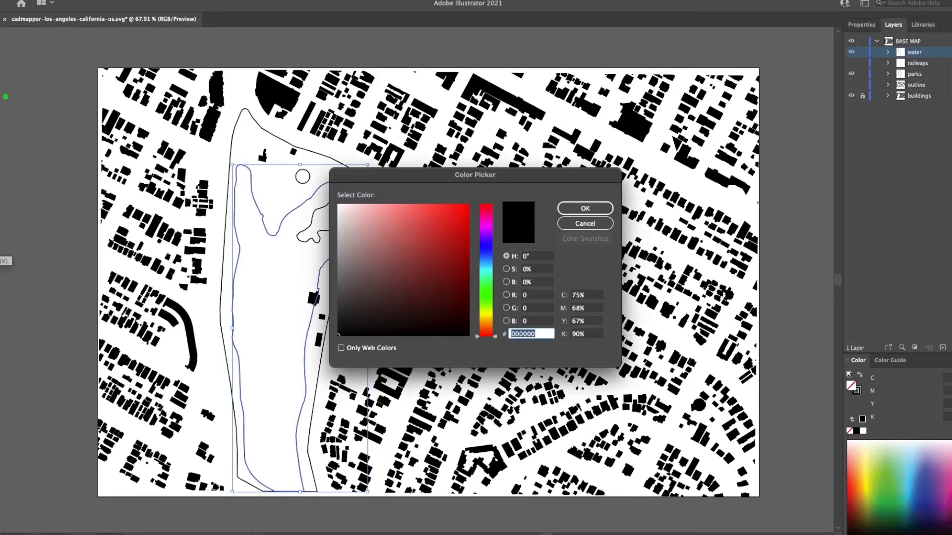
click(486, 268)
mouse_move(377, 206)
mouse_down()
mouse_move(372, 230)
mouse_move(374, 220)
mouse_up()
click(601, 209)
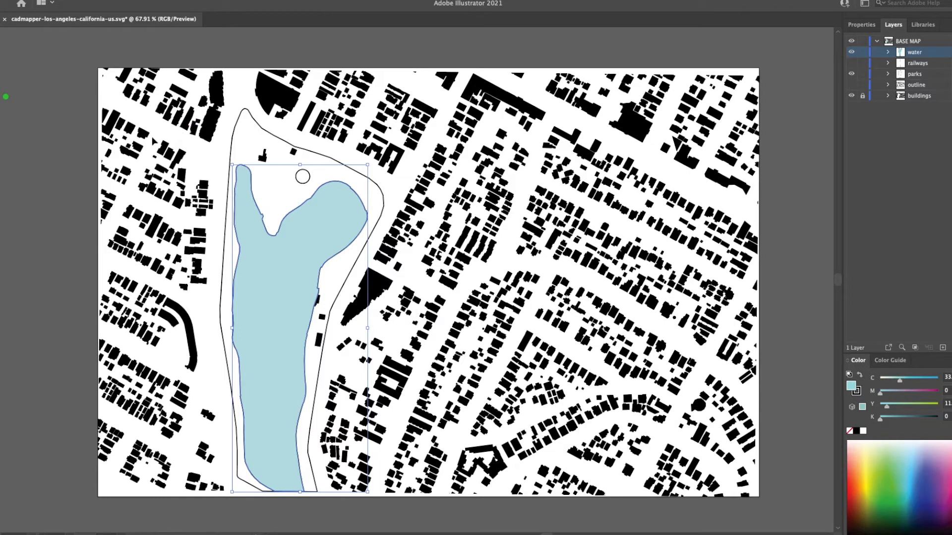
key(x)
key(slash)
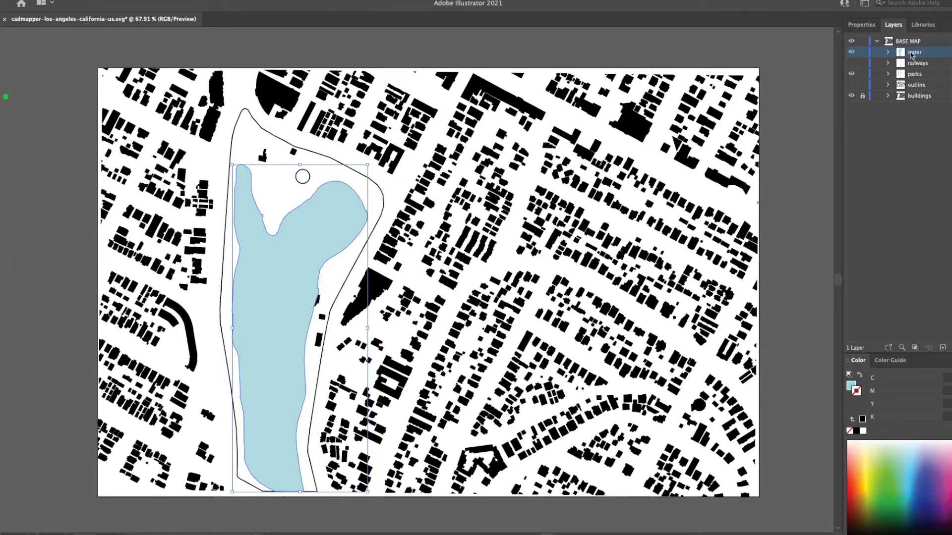
click(863, 52)
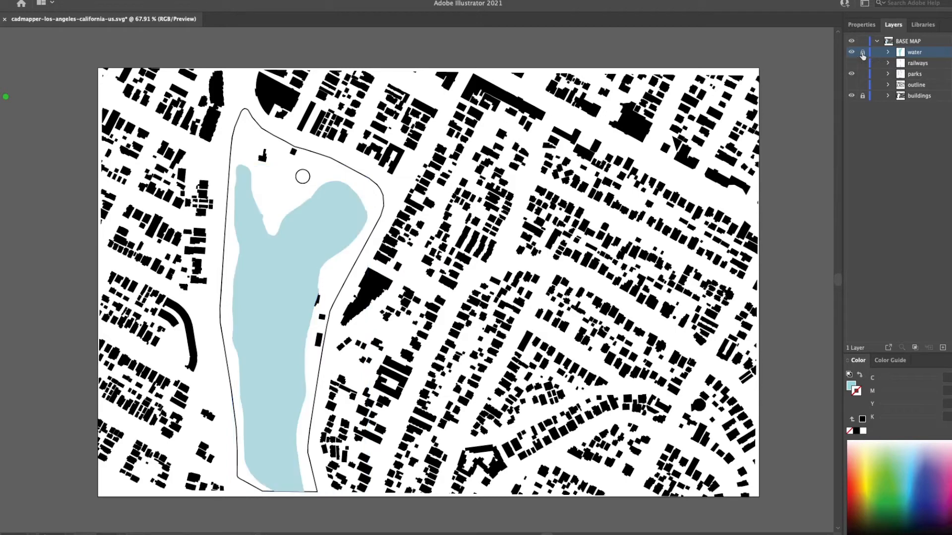
Step: Fill all artwork in the parks sublayer with muted green 74A874 (about C 59, M 16, Y 69, K 1)
click(936, 74)
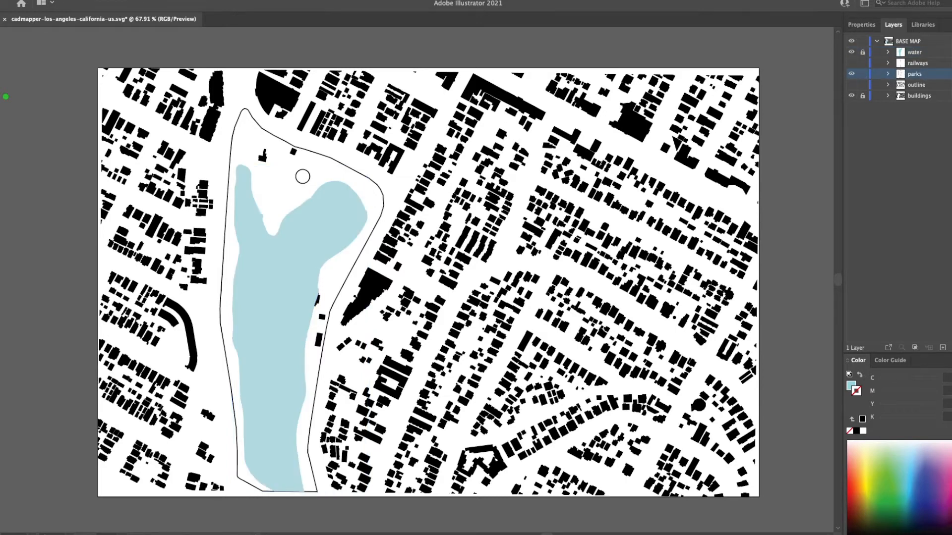
key(super+a)
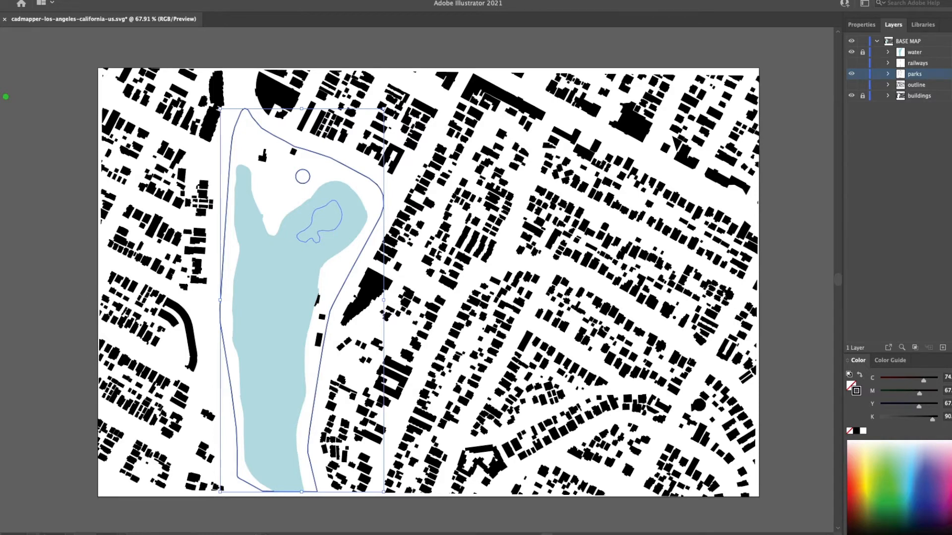
double_click(2, 238)
mouse_move(489, 302)
mouse_down()
mouse_move(488, 274)
mouse_move(489, 294)
mouse_up()
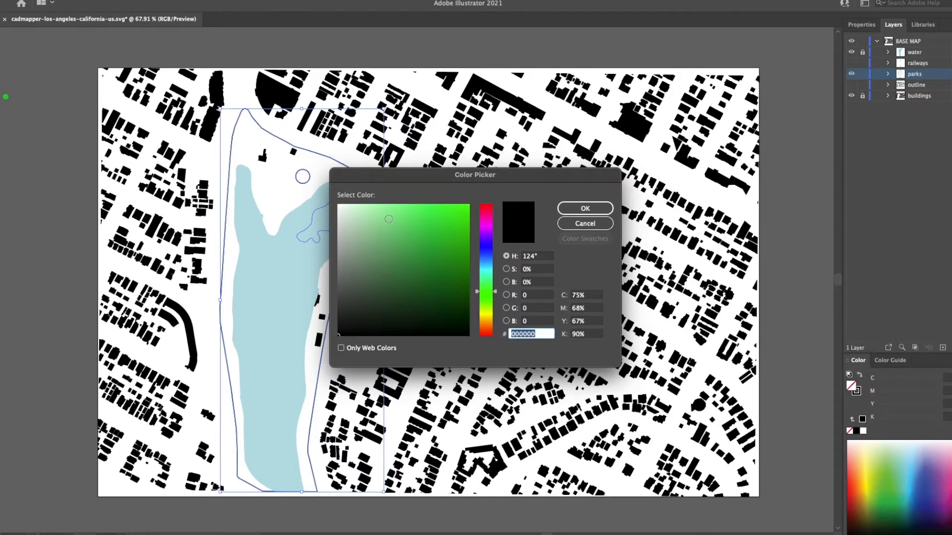
click(377, 215)
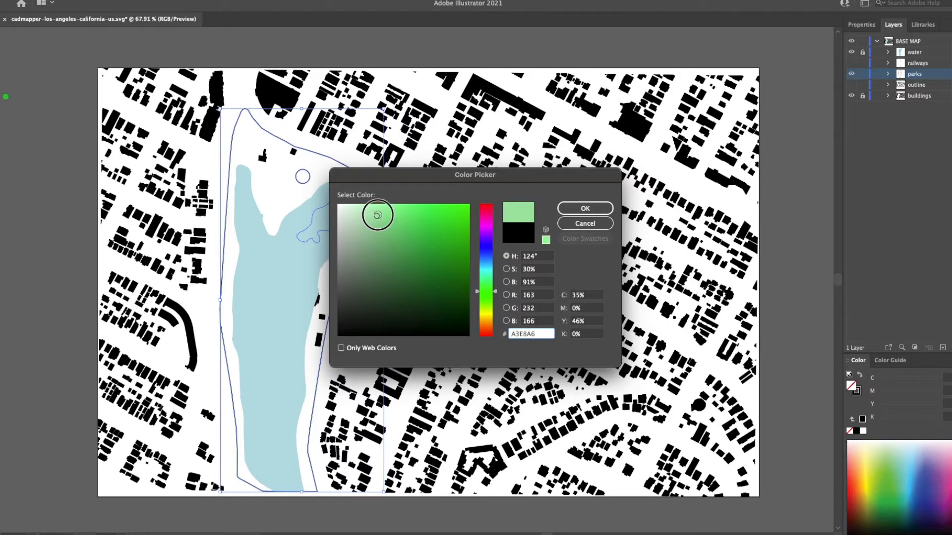
click(585, 209)
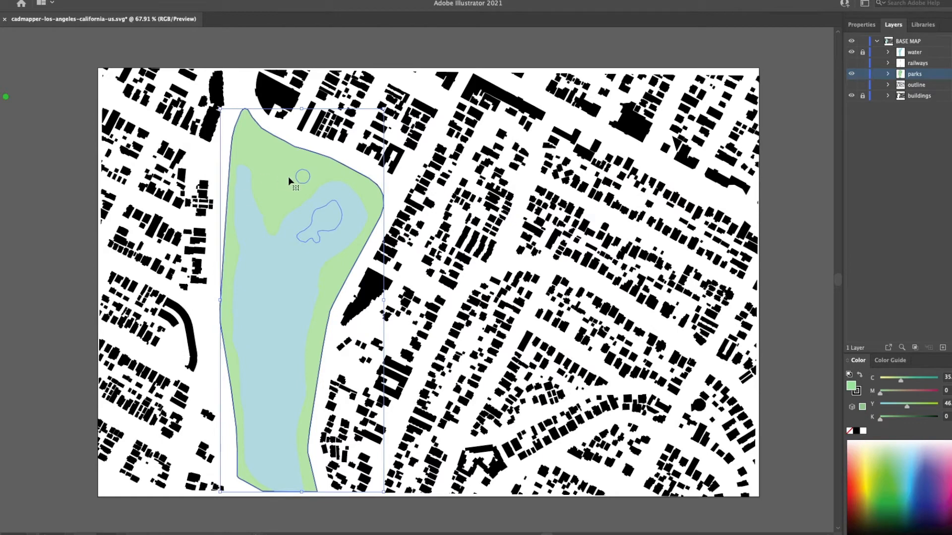
double_click(851, 386)
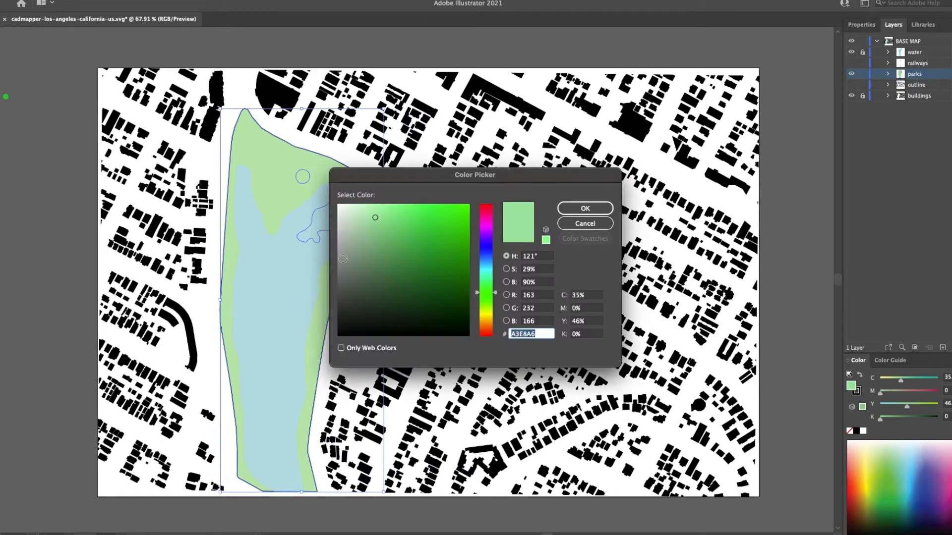
click(379, 249)
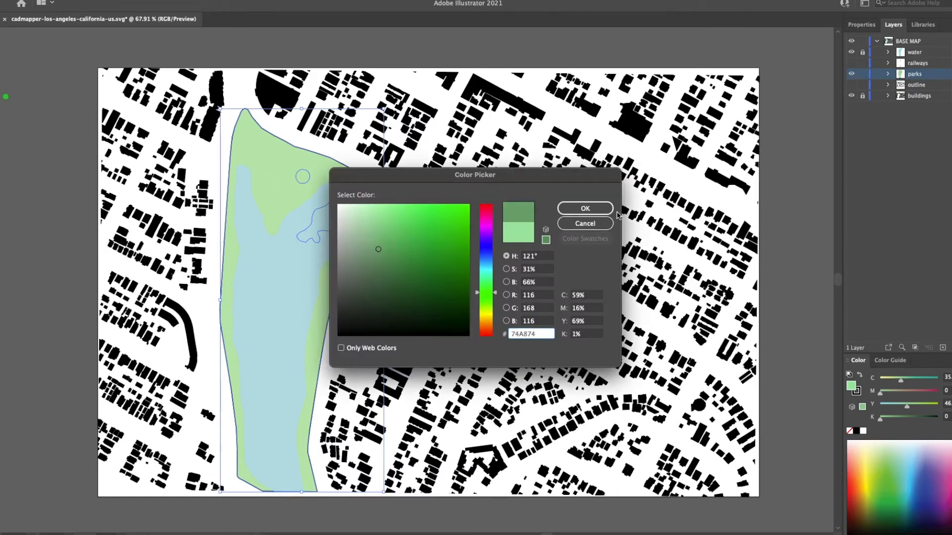
click(595, 208)
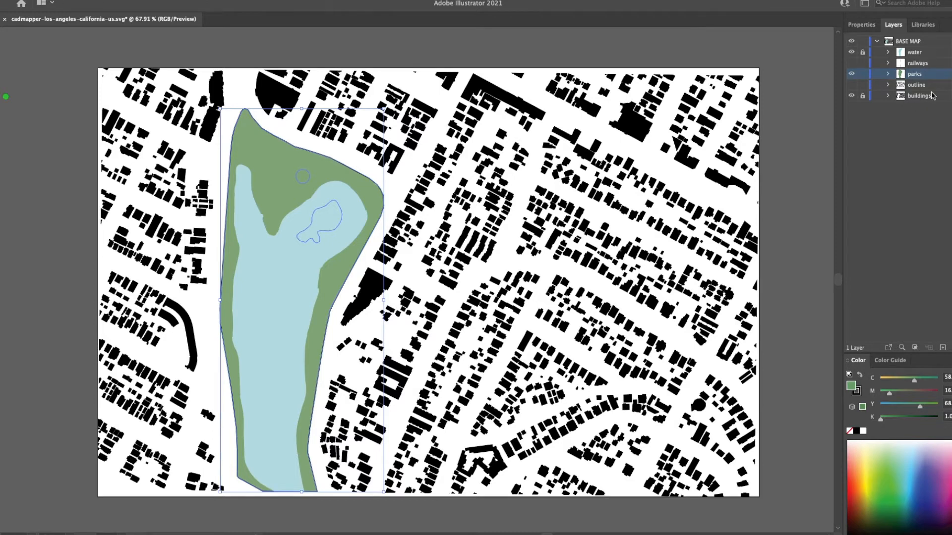
Step: Lock the parks sublayer and collapse the BASE MAP layer
click(917, 53)
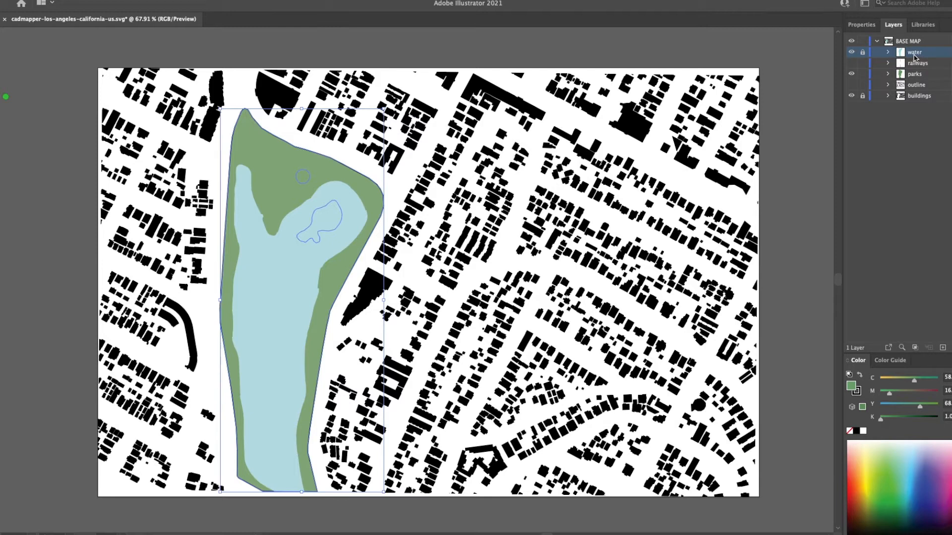
click(863, 75)
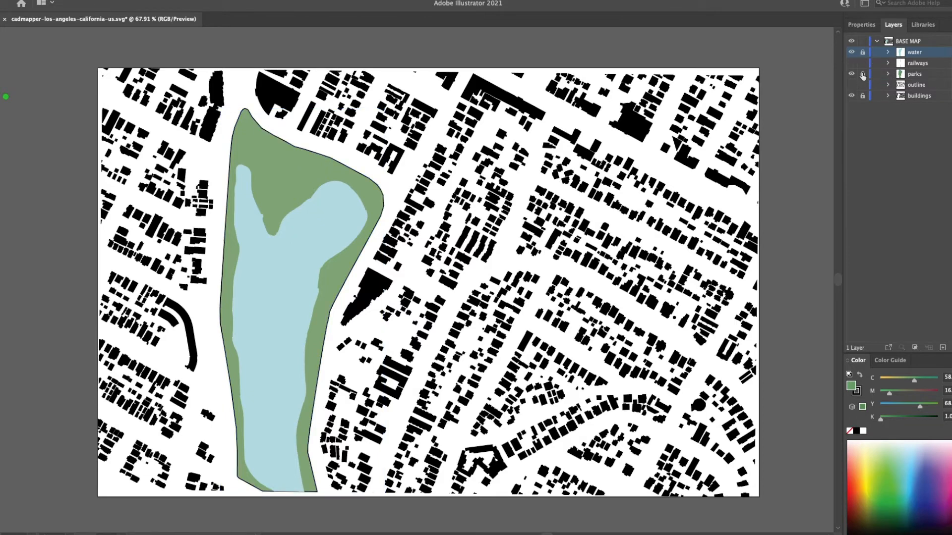
click(878, 42)
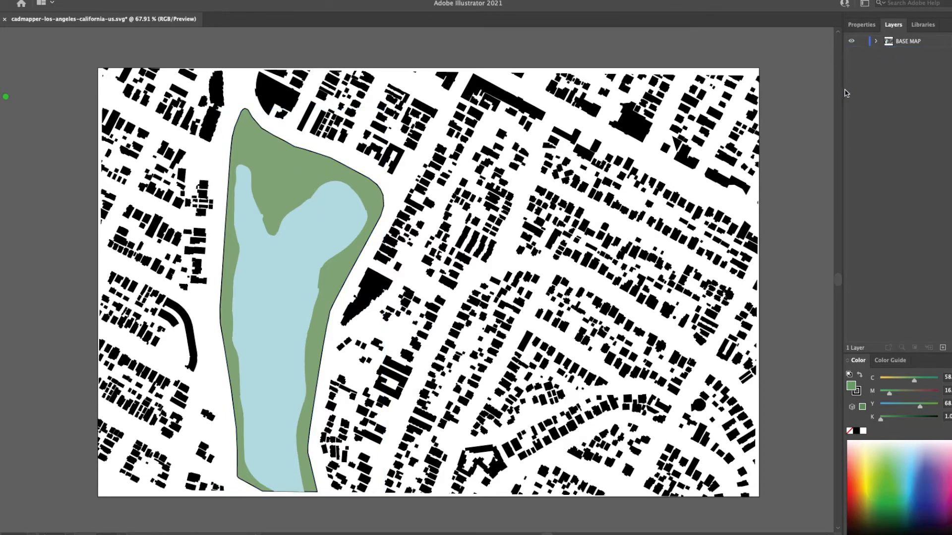
Step: Expand the BASE MAP layer, unlock the parks sublayer, and remove the stroke from all its artwork
click(877, 42)
click(914, 74)
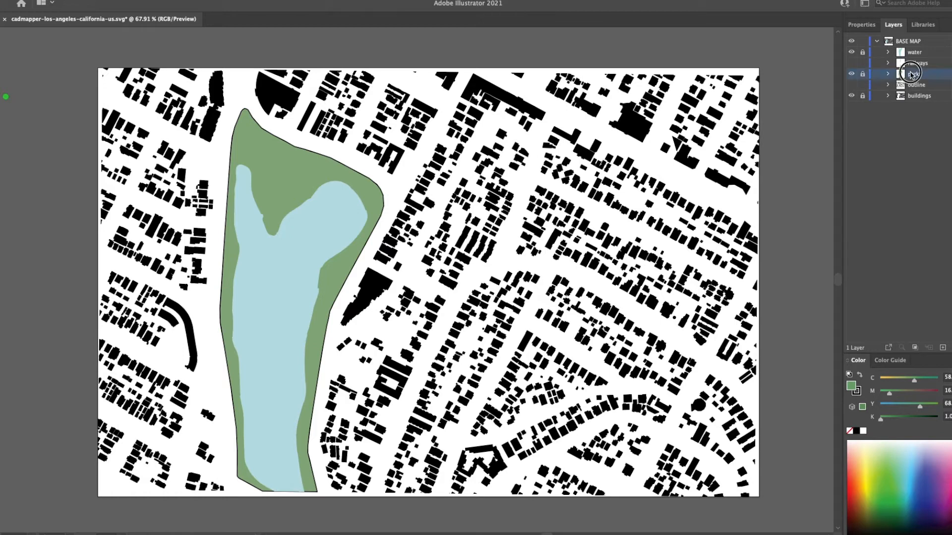
click(863, 74)
key(ctrl+a)
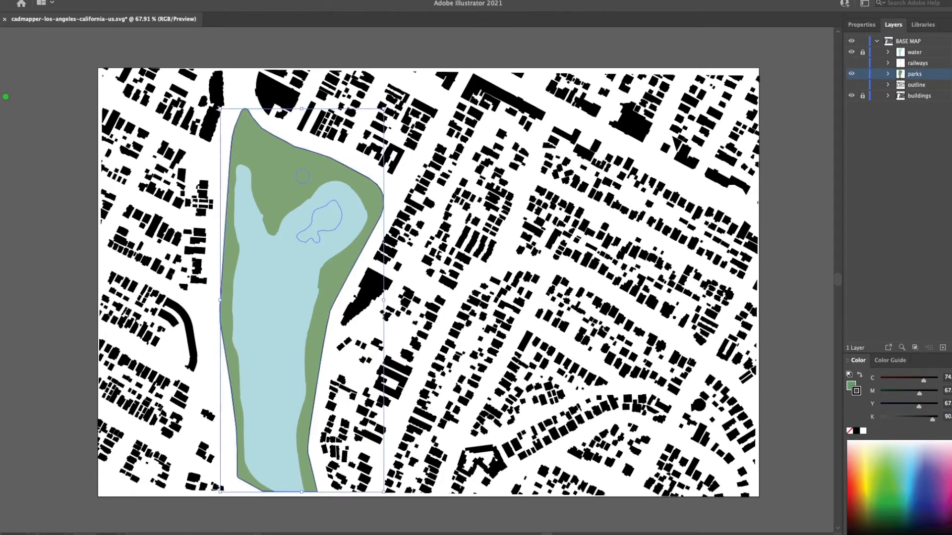
key(slash)
key(x)
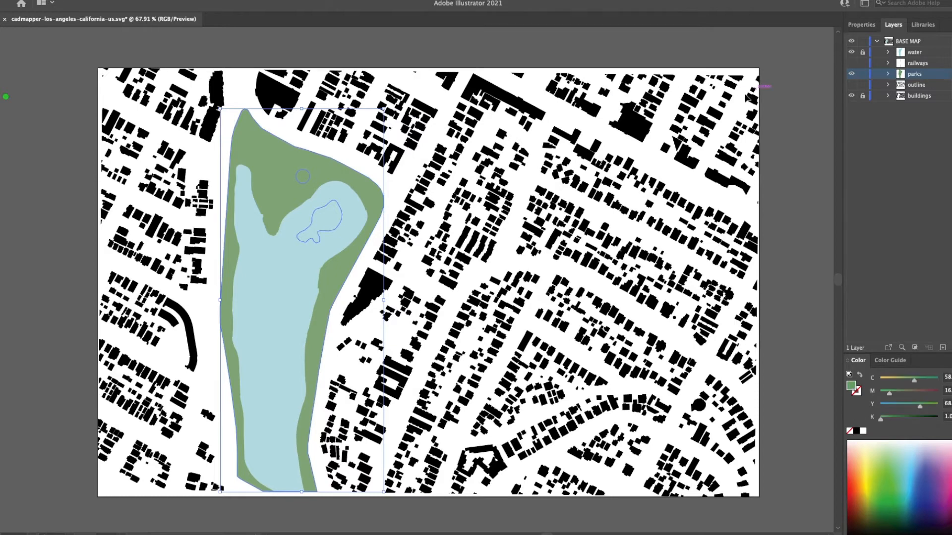
Step: Collapse the BASE MAP layer and lock it as a whole
click(908, 42)
click(877, 42)
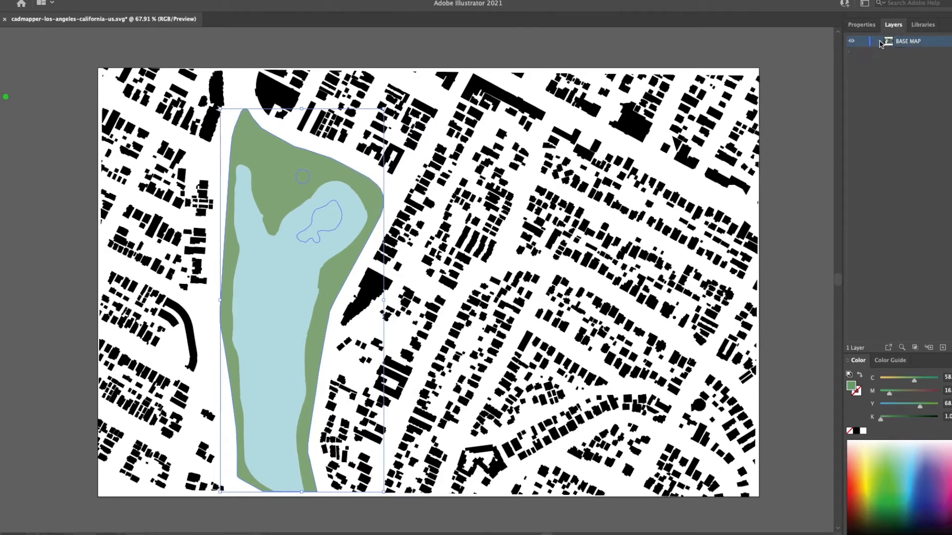
click(863, 41)
Step: Create a new layer above BASE MAP and name it LEGEND
click(943, 348)
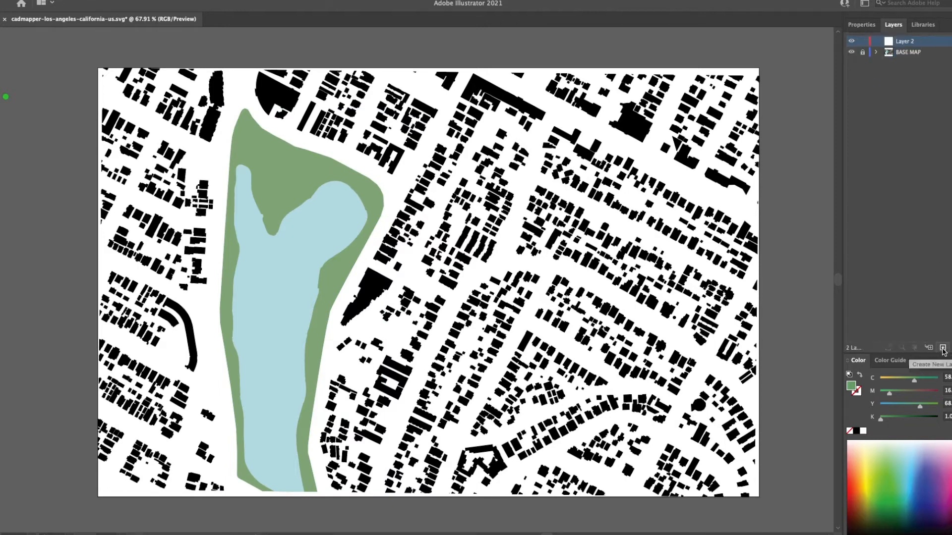
double_click(910, 44)
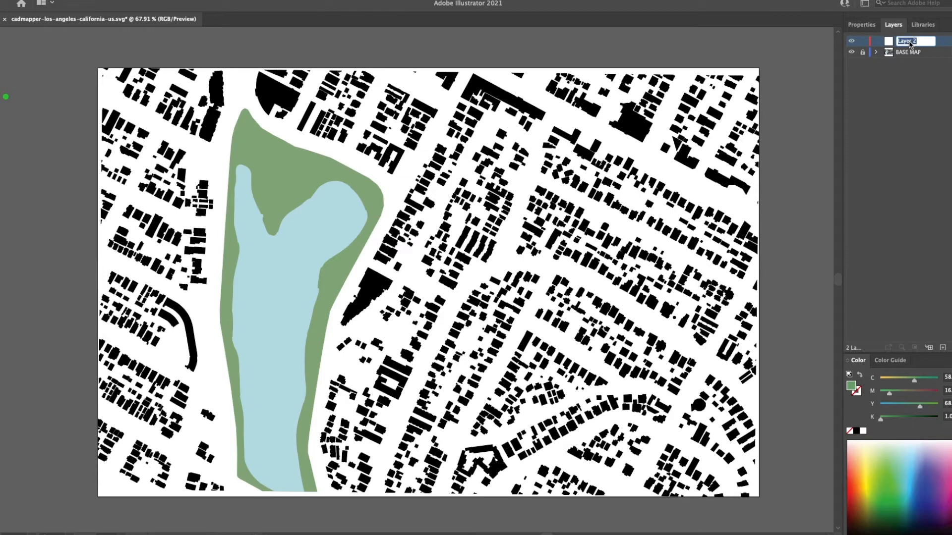
text(LEGEND)
key(Return)
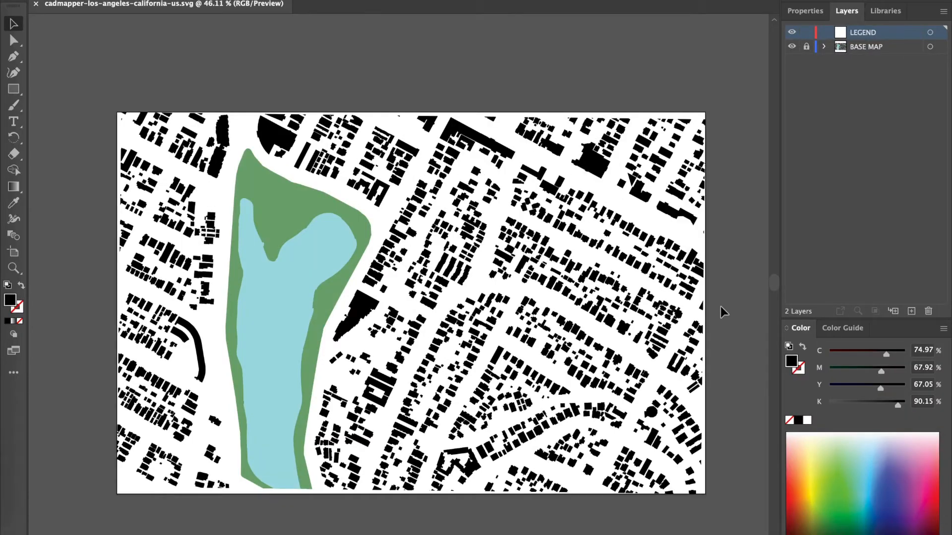
Step: Draw a rectangle about 4.76 by 2.22 in over the map's lower-right corner and fill it with white (FFFFFF)
click(14, 89)
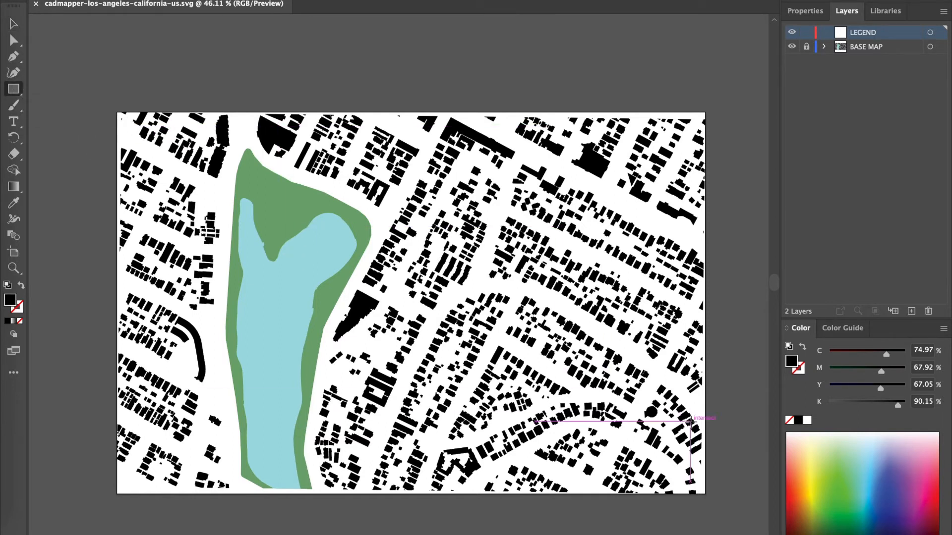
mouse_move(498, 391)
mouse_down()
mouse_move(637, 472)
mouse_move(690, 480)
mouse_up()
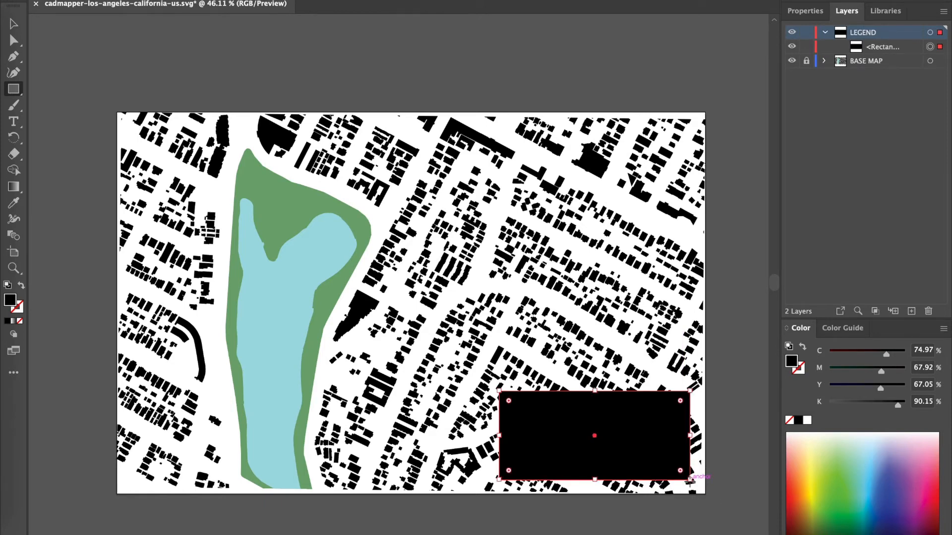
double_click(10, 299)
drag(310, 210, 282, 168)
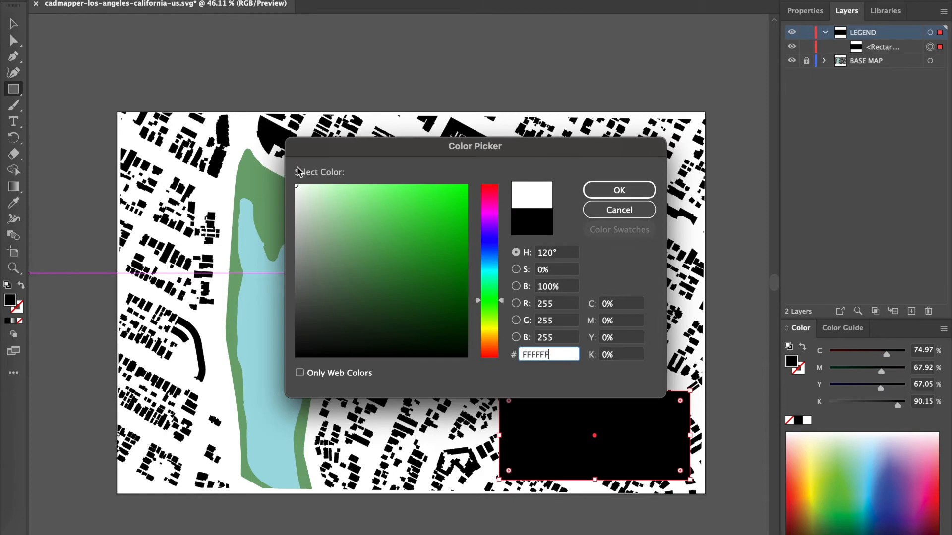
click(619, 189)
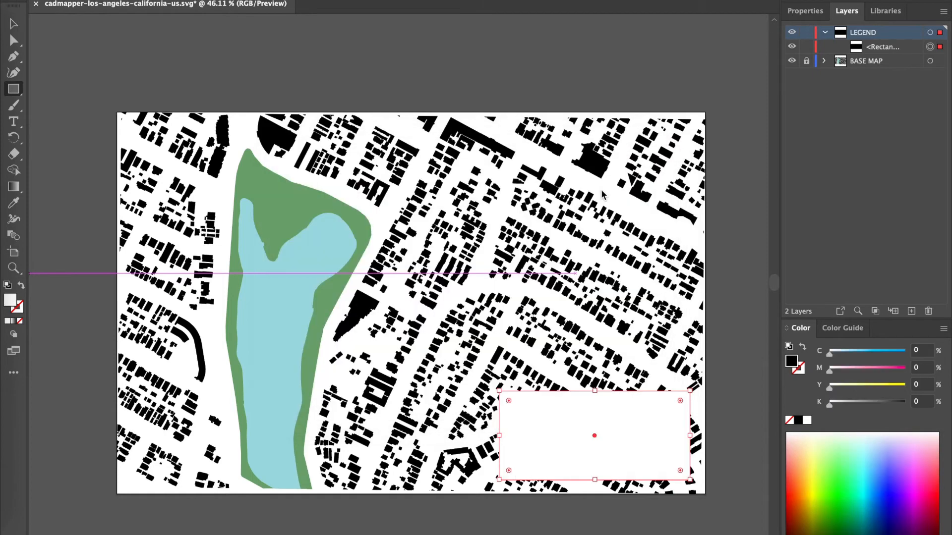
Step: Set the white legend rectangle's opacity to 90%
click(805, 11)
click(859, 199)
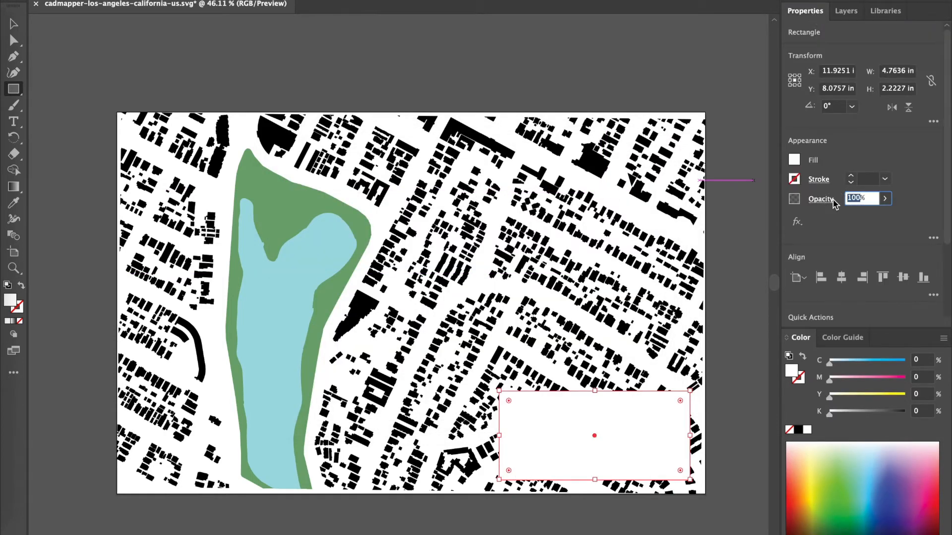
text(90)
key(Return)
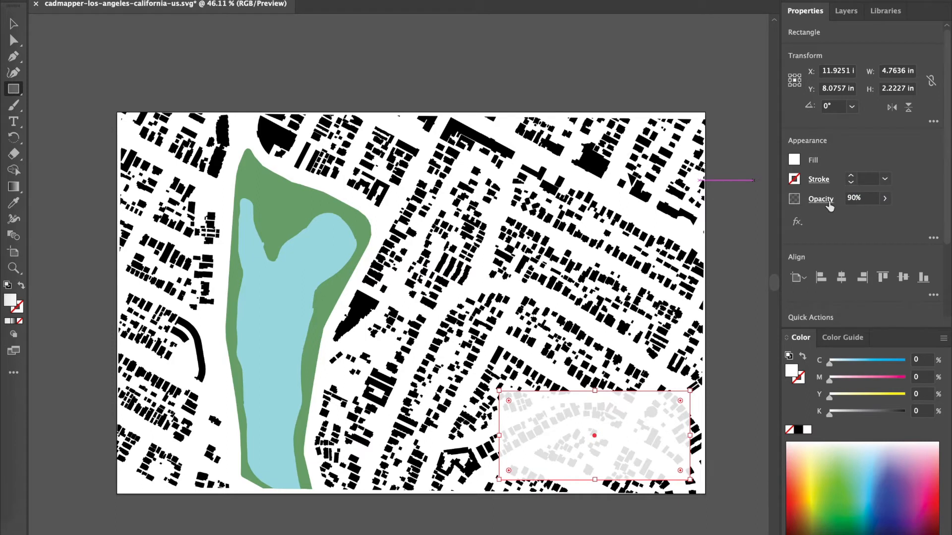
click(14, 24)
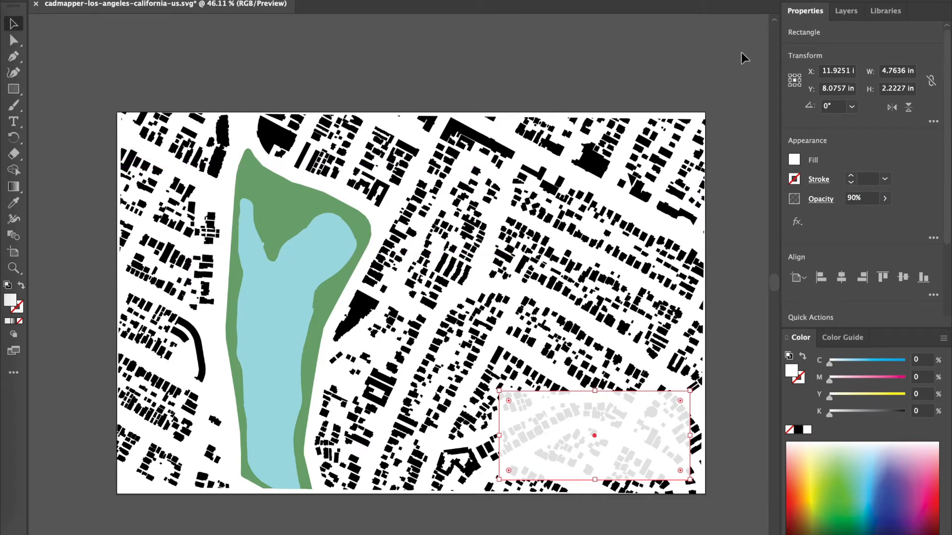
Step: Lock the rectangle object inside the LEGEND layer
click(847, 11)
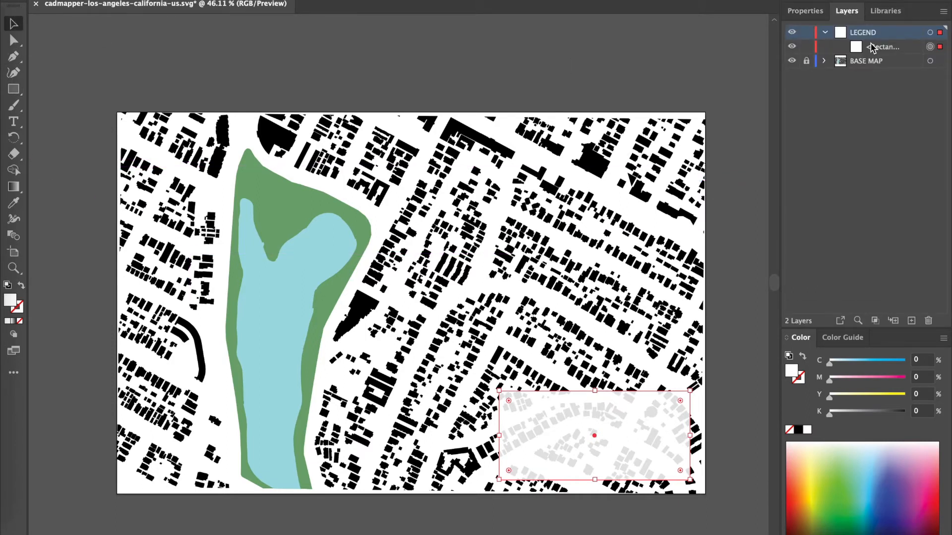
click(884, 49)
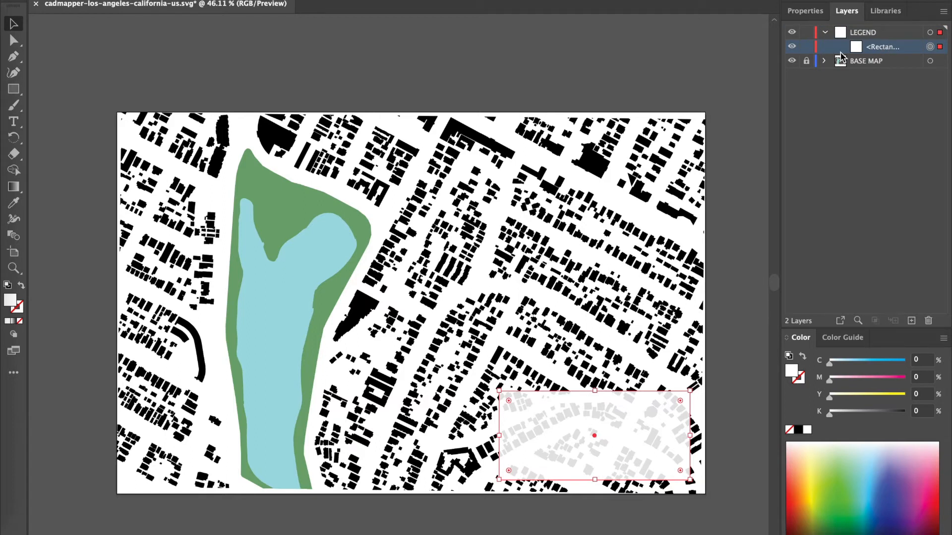
click(806, 47)
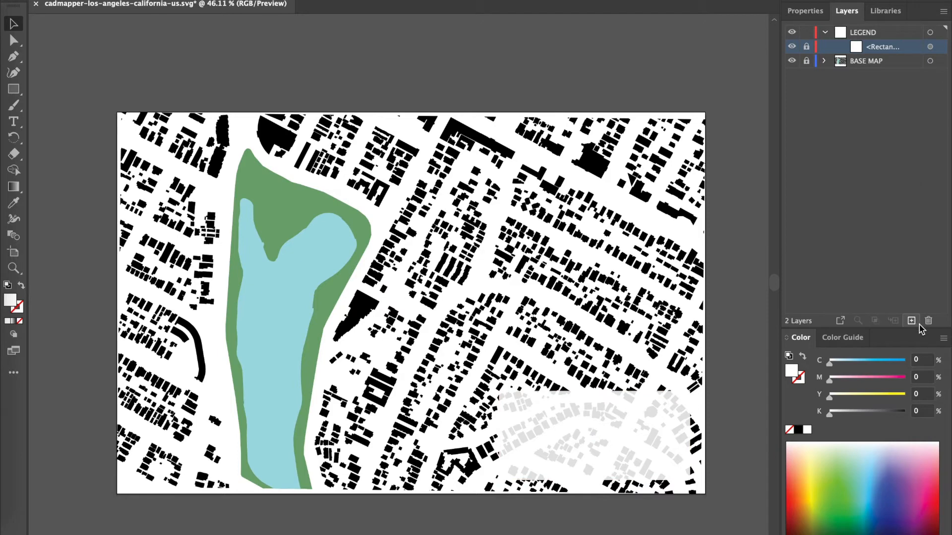
Step: Create a new sublayer inside the LEGEND layer and name it Title
click(853, 33)
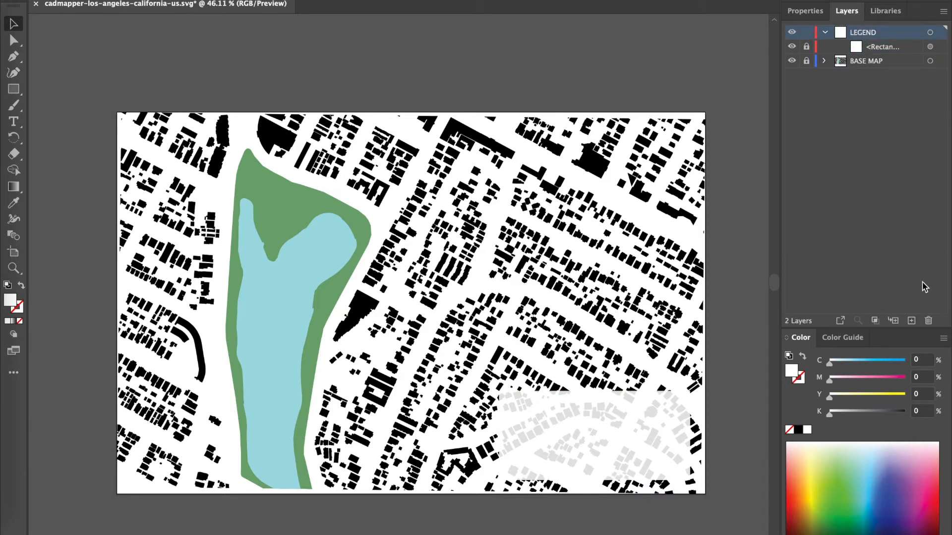
click(893, 321)
double_click(885, 48)
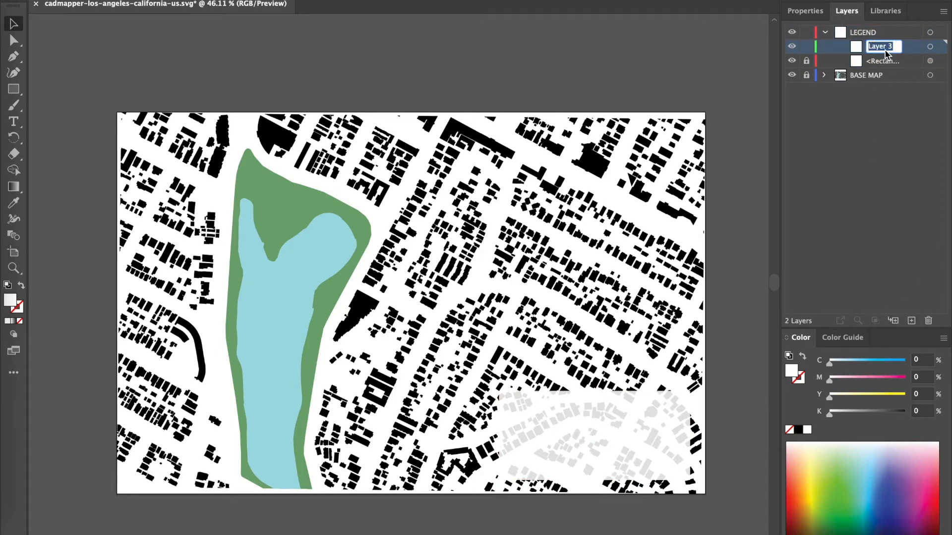
text(Title)
key(Return)
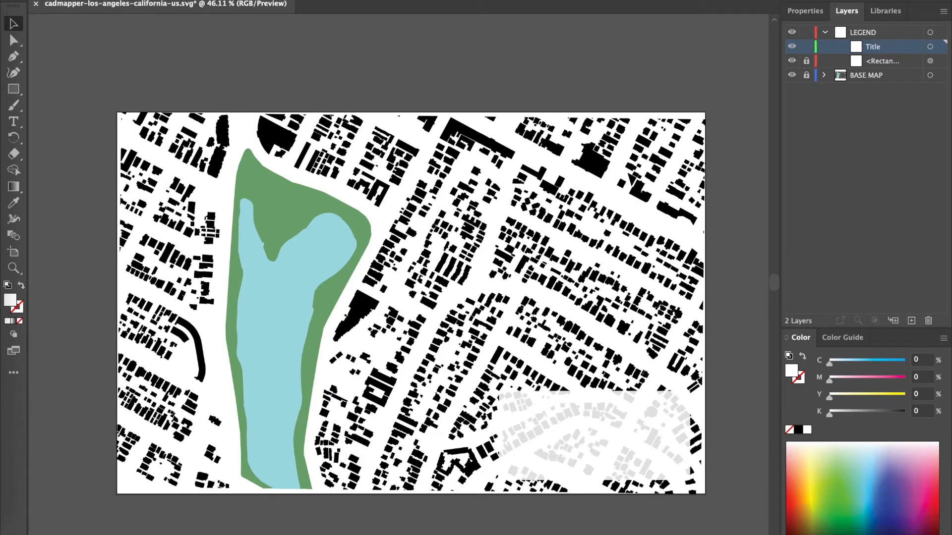
Step: Add the text "Echo Park Lake, Los Angeles, CA" to the Title sublayer and position it near the legend rectangle's upper-left corner
click(14, 121)
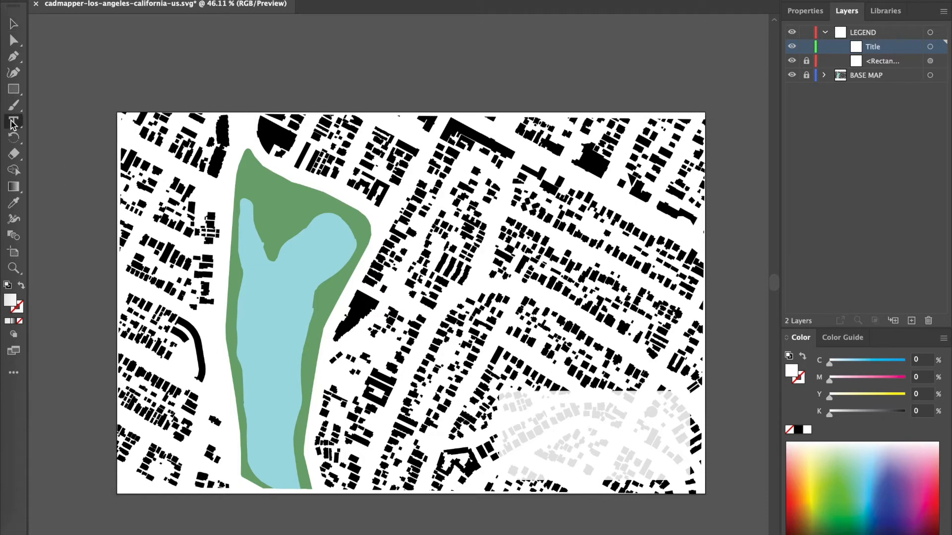
click(516, 404)
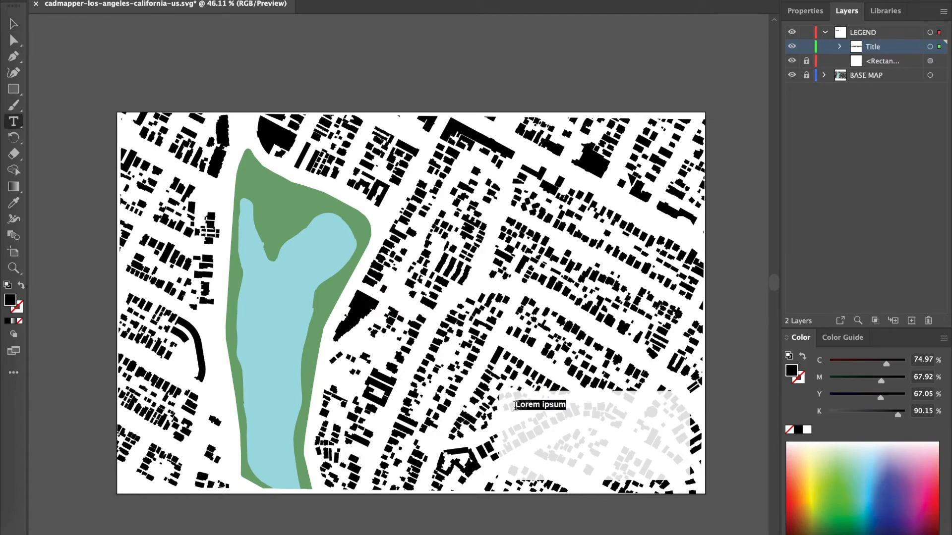
text(Echo Park Lake, Los Angeles, CA)
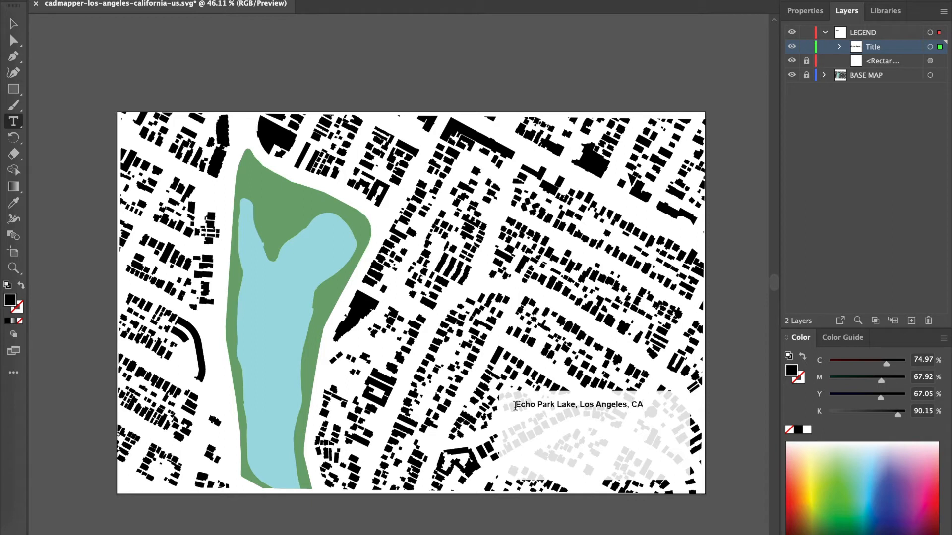
click(13, 24)
drag(620, 403, 611, 402)
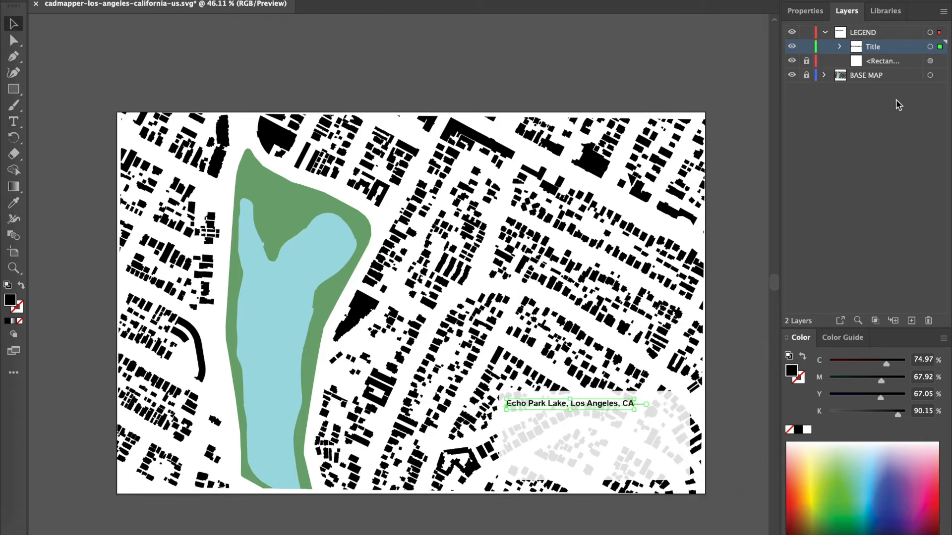
Step: Lock the Title sublayer and create another new sublayer inside the LEGEND layer
drag(806, 59, 805, 46)
click(863, 36)
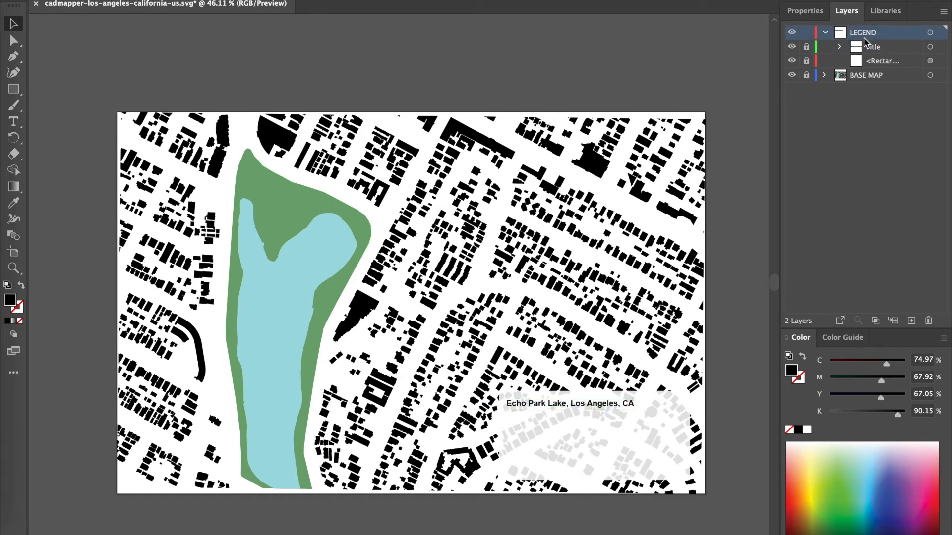
click(896, 321)
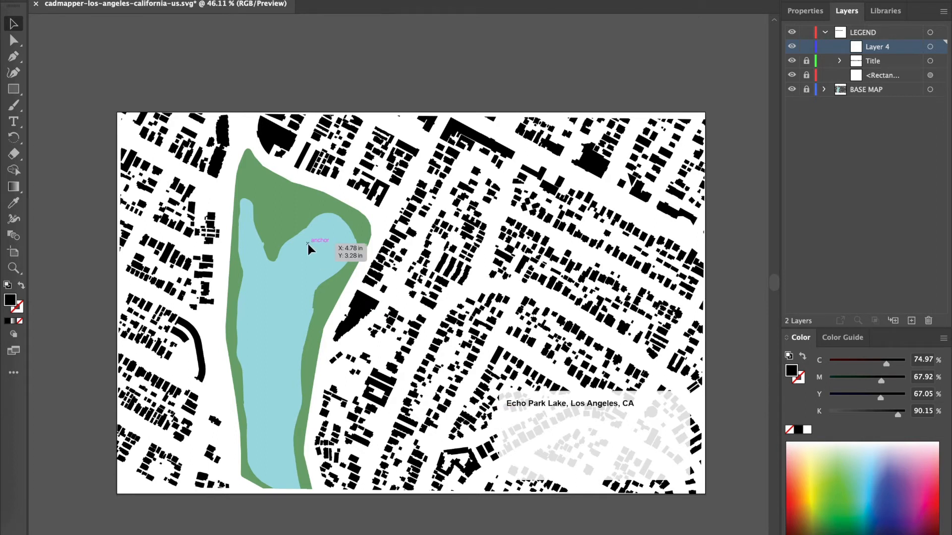
Step: Draw a small black rectangle as a legend swatch just below the start of the title text
click(13, 89)
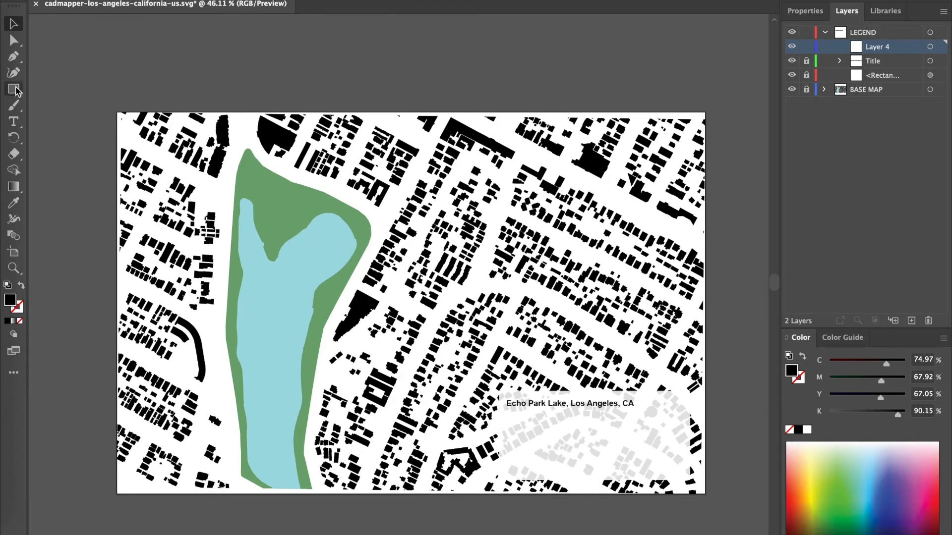
drag(506, 415, 535, 425)
click(14, 23)
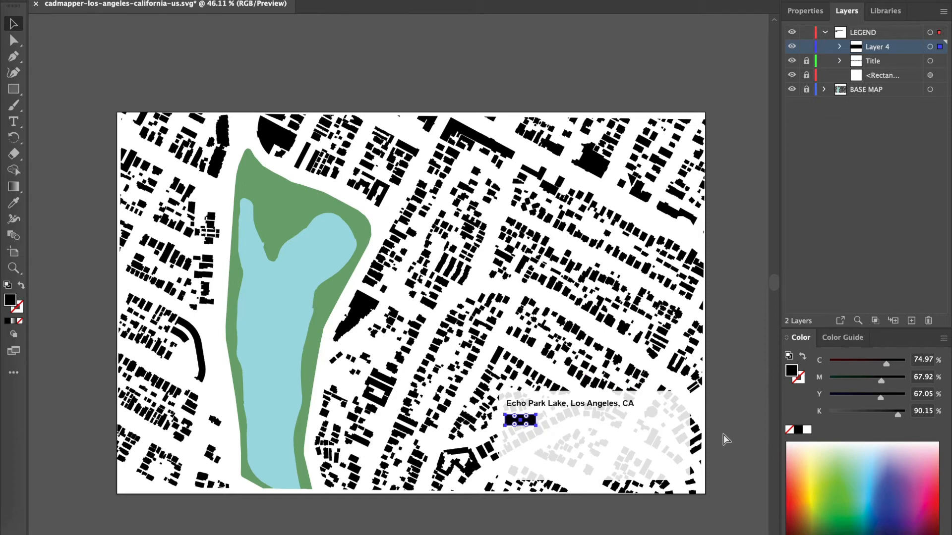
Step: Duplicate the black swatch twice and stack the copies evenly beneath it in a column
key(ctrl+c)
key(ctrl+v)
drag(409, 285, 531, 441)
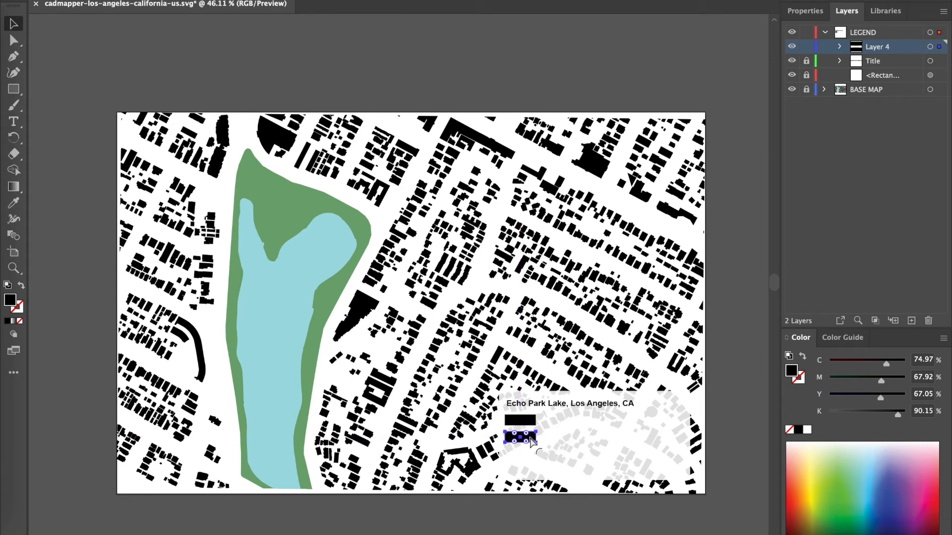
key(ctrl+v)
drag(407, 287, 527, 458)
Step: Fill the middle legend swatch with the park's green, sampled from the map with the Eyedropper
click(528, 438)
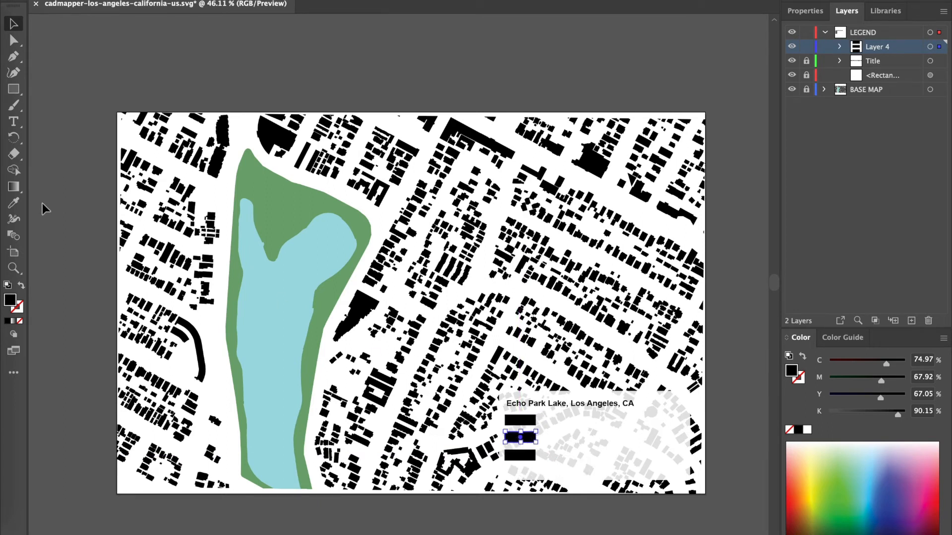
click(15, 203)
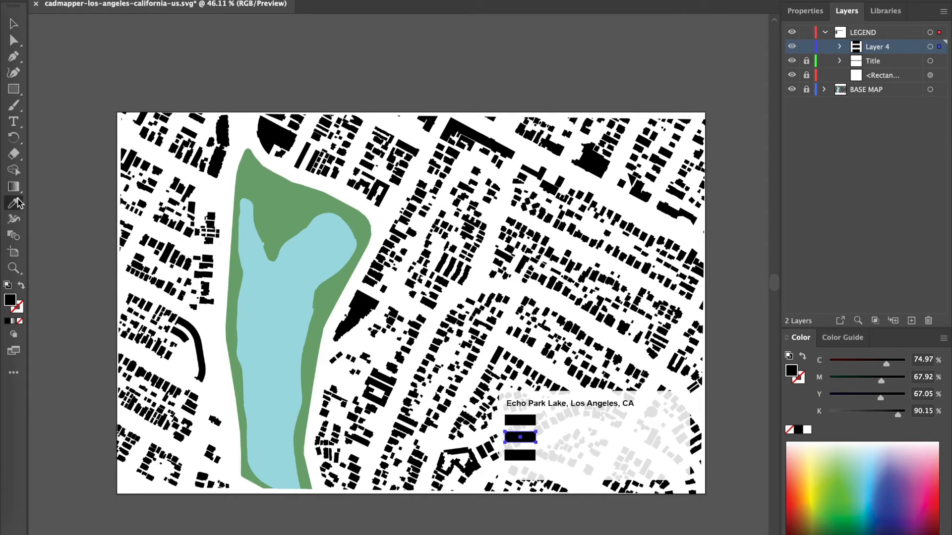
click(291, 205)
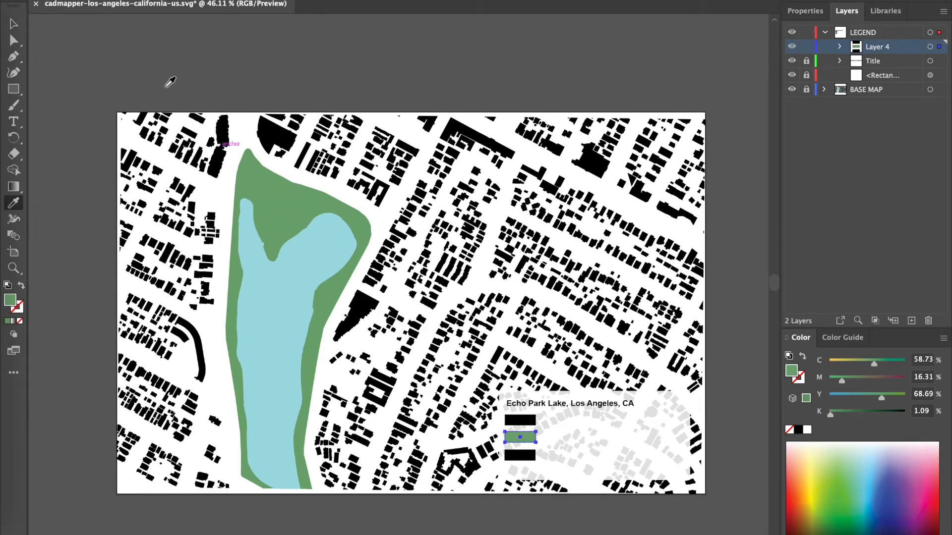
click(14, 24)
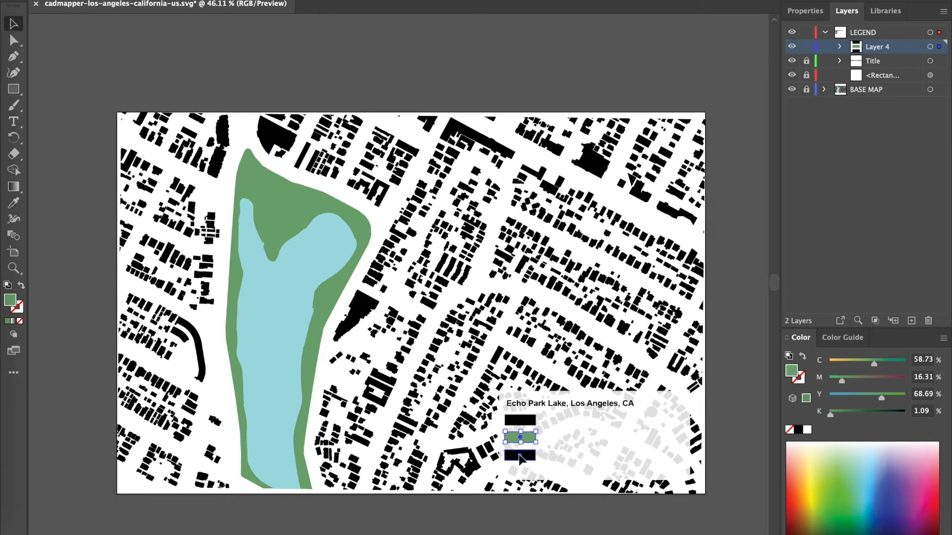
Step: Fill the lowest legend swatch with the lake's light blue, sampled from the map with the Eyedropper
click(520, 455)
click(14, 203)
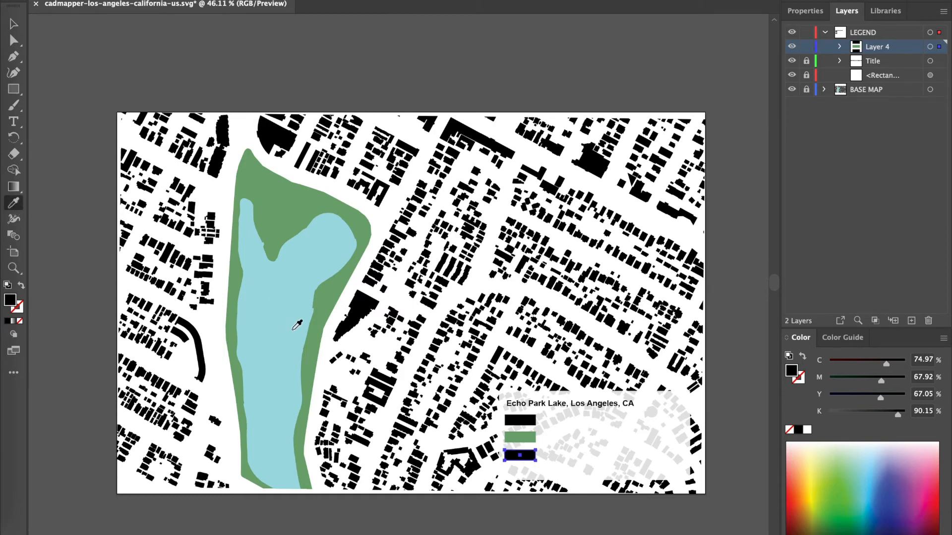
click(297, 325)
click(15, 25)
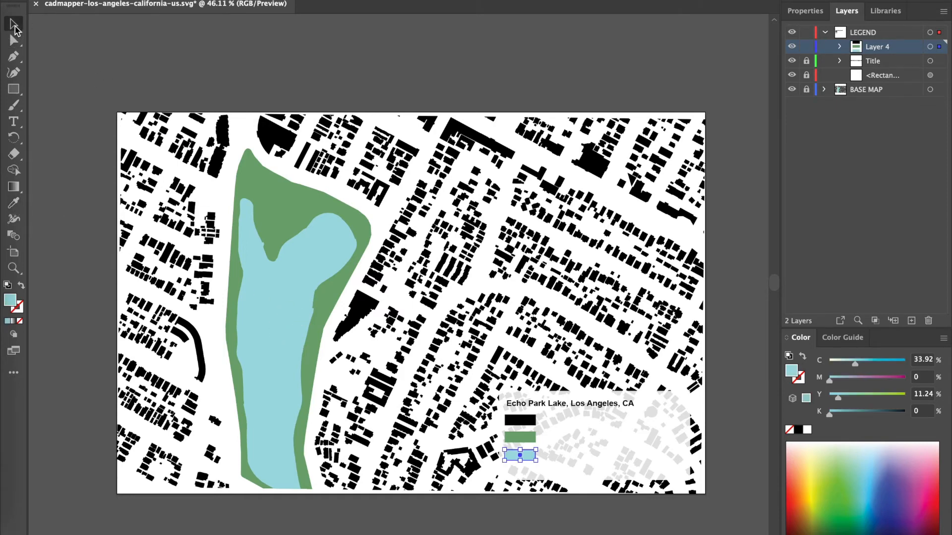
click(606, 464)
Step: Create another sublayer inside LEGEND and add the text "Building Footprints" beside the black swatch
click(866, 32)
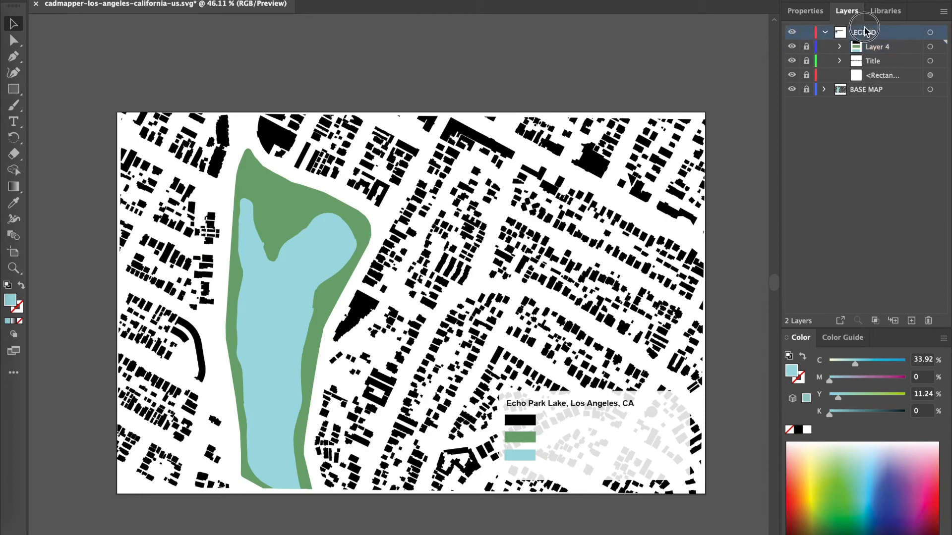
click(893, 321)
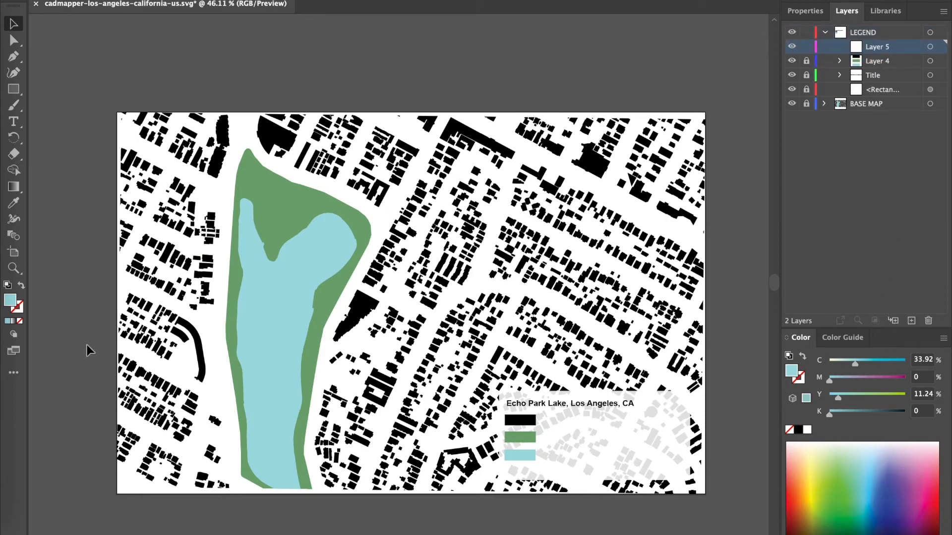
click(13, 121)
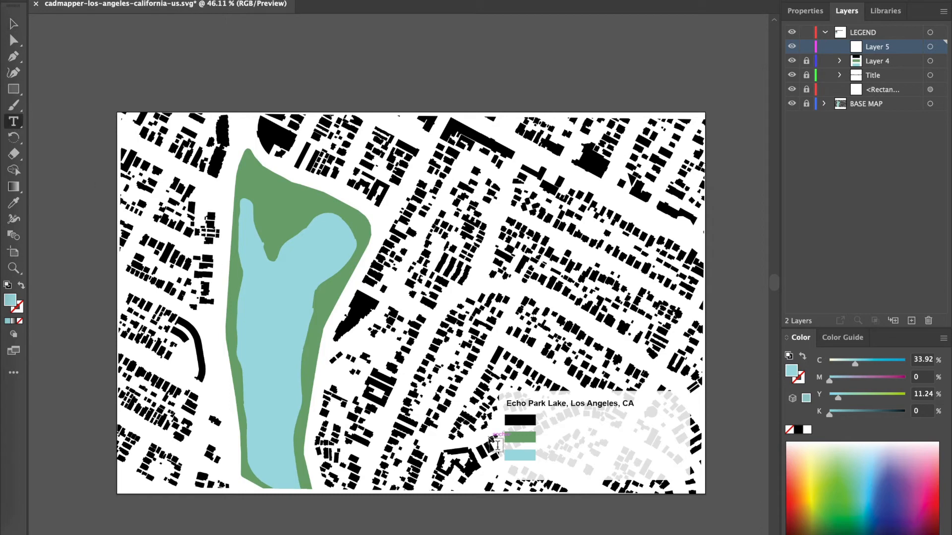
click(547, 420)
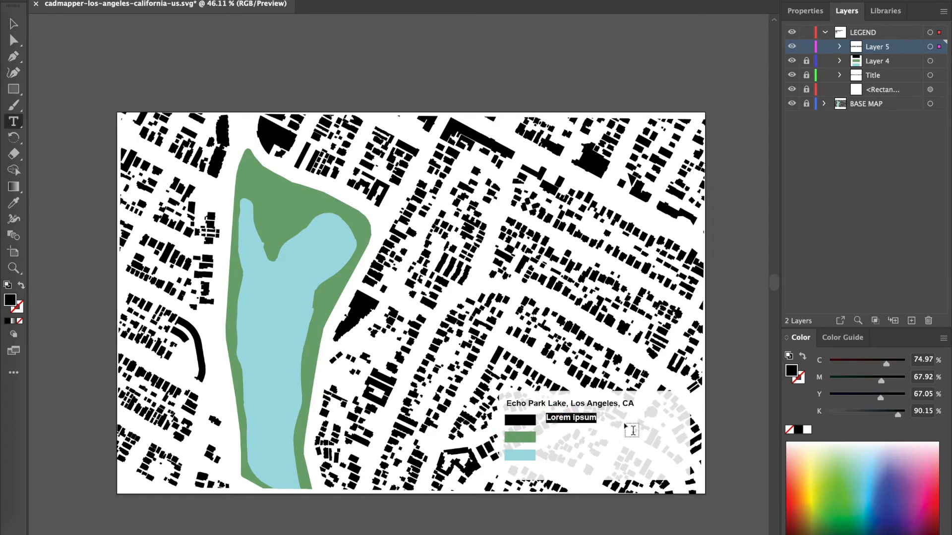
text(Building Footprints)
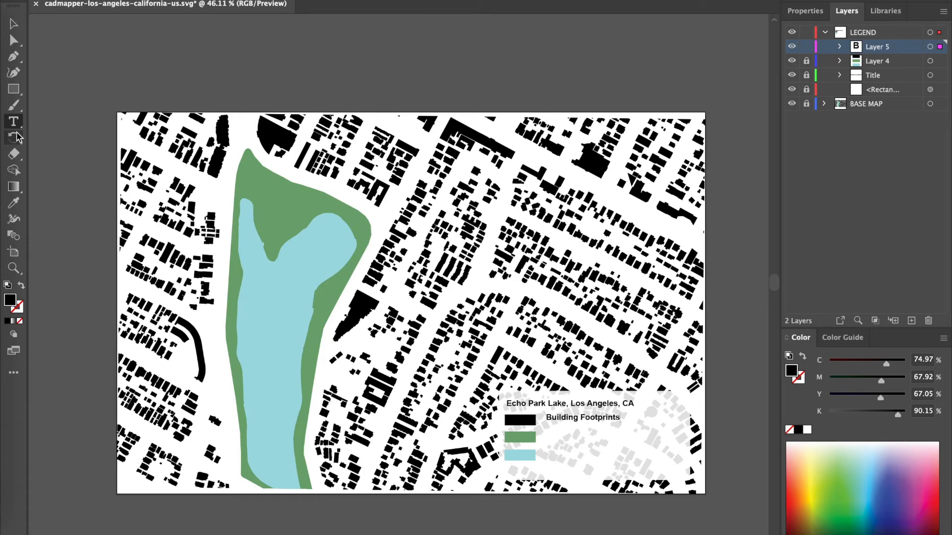
Step: Place a copy of the "Building Footprints" label beside the green swatch and change its text to "Parks"
click(14, 23)
drag(583, 413, 601, 444)
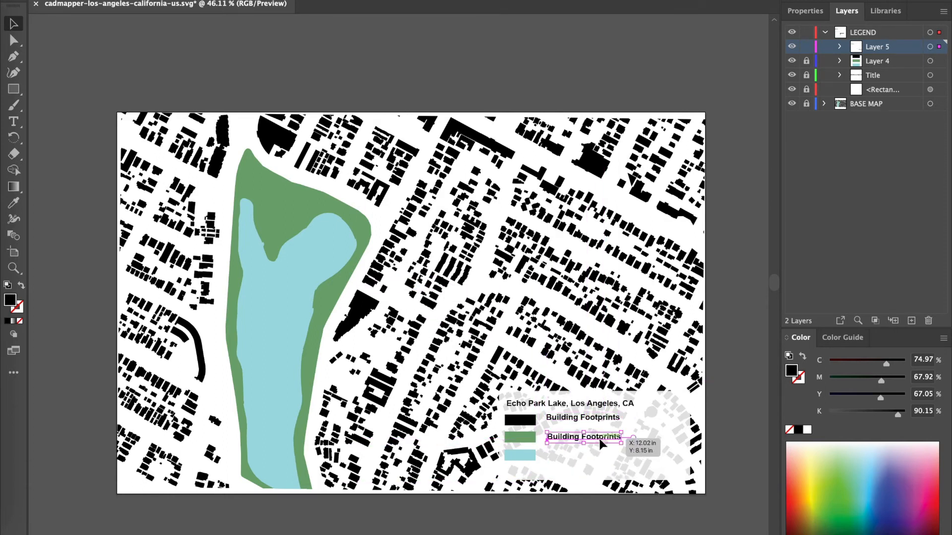
triple_click(601, 443)
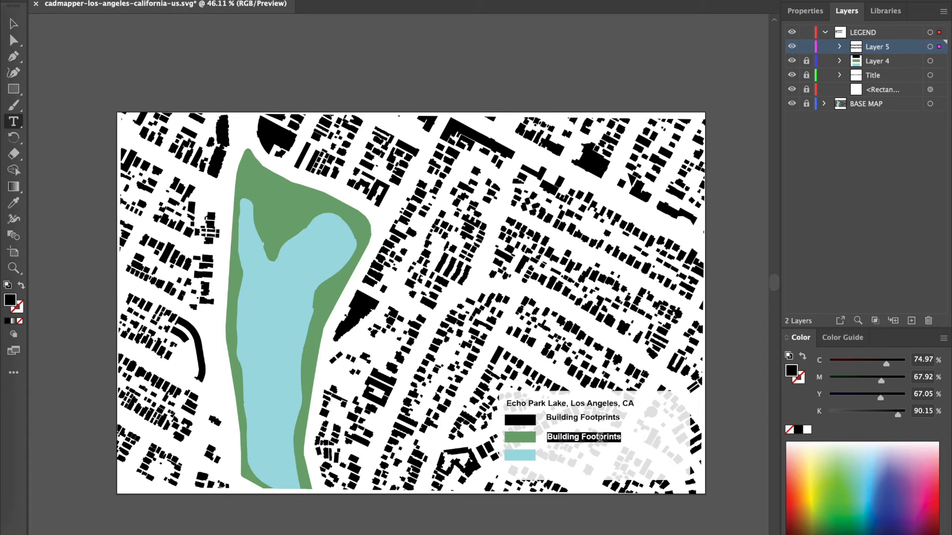
text(Parks)
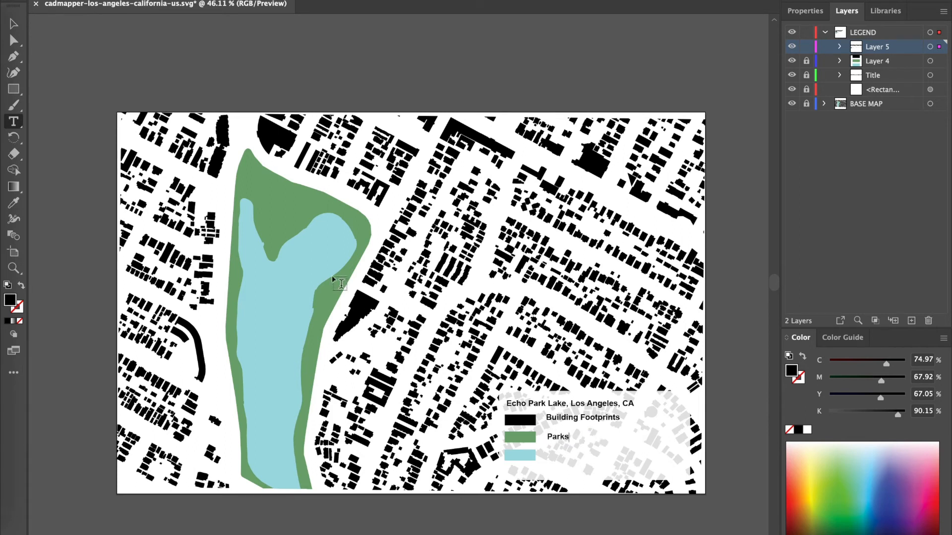
Step: Paste another label copy beside the blue swatch and change its text to "Water"
click(13, 23)
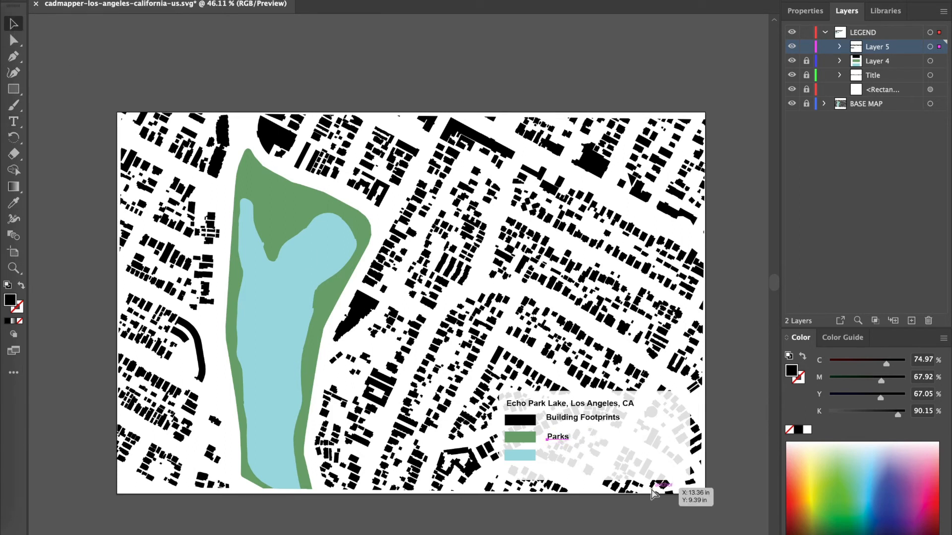
key(ctrl+v)
drag(400, 285, 561, 462)
key(t)
double_click(558, 455)
text(Water)
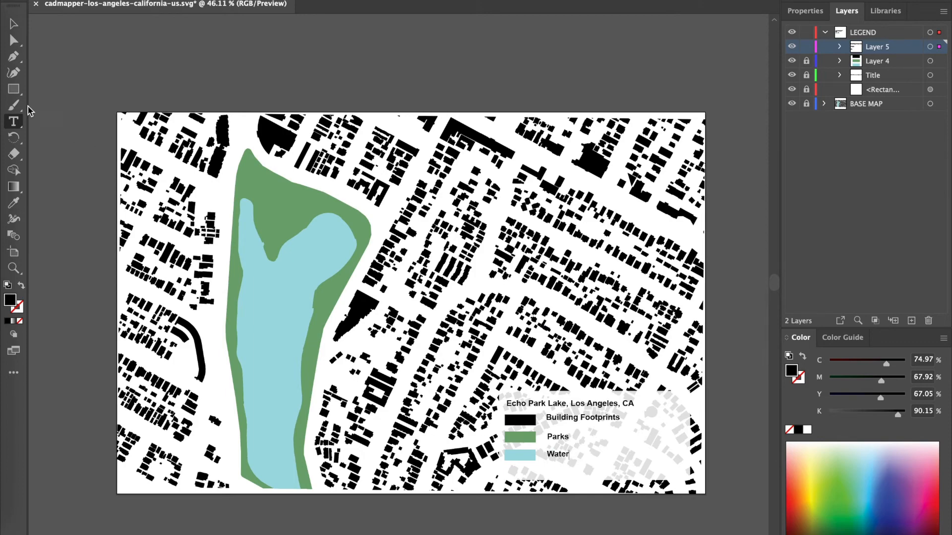
Step: Move the "Building Footprints" label slightly down so it lines up with the black swatch
click(14, 24)
scroll(596, 450, up, 3)
drag(542, 389, 541, 394)
click(522, 425)
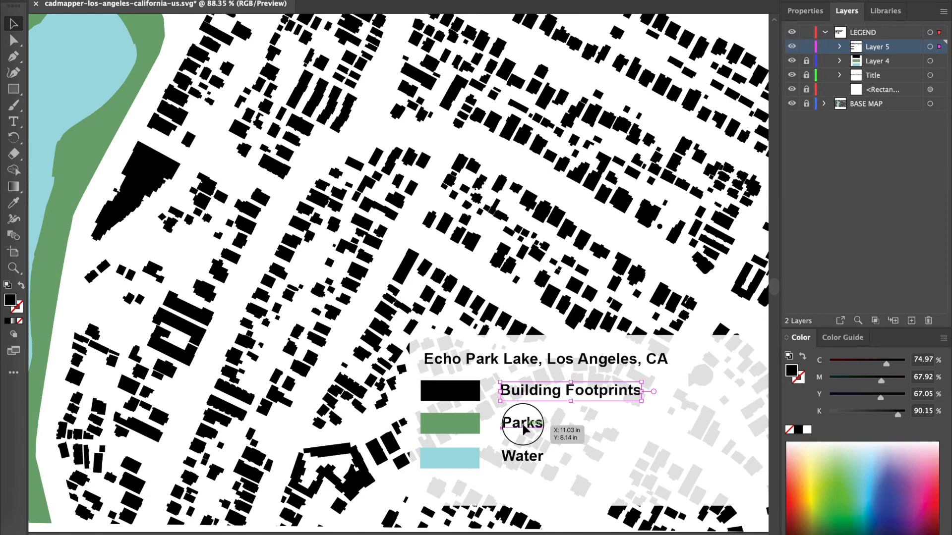
click(568, 440)
scroll(567, 441, down, 3)
scroll(567, 438, down, 1)
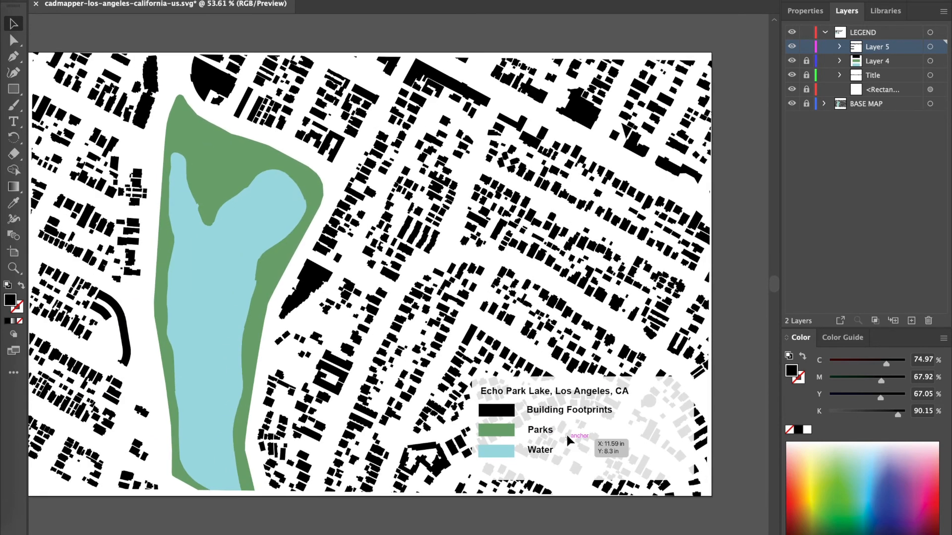
scroll(546, 394, down, 4)
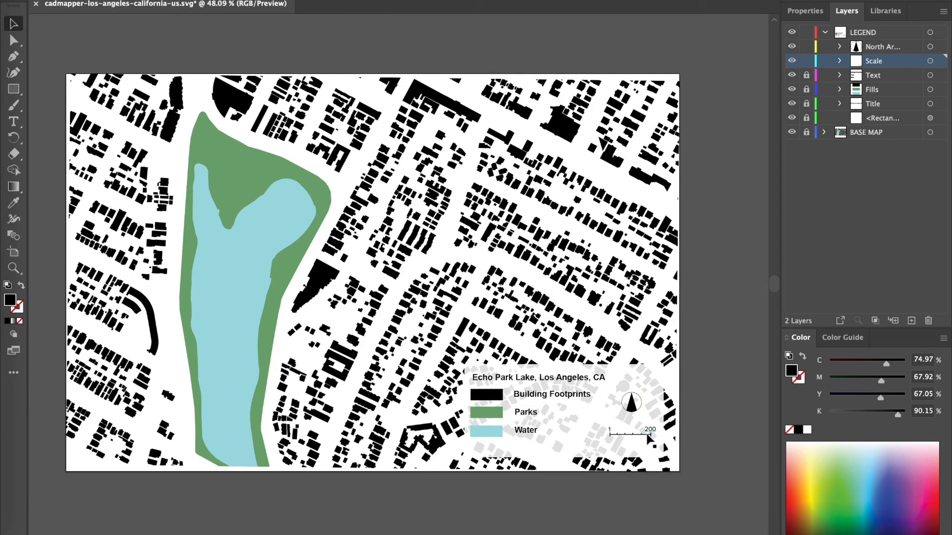
Step: Examine the legend's scale bar with its 1 and 200 labels, then review the whole map layout
scroll(659, 448, up, 5)
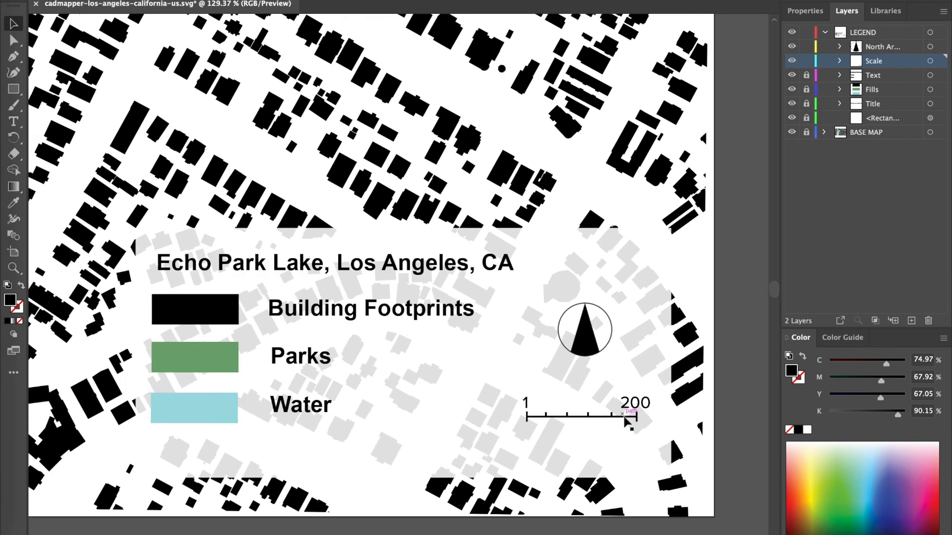
click(626, 418)
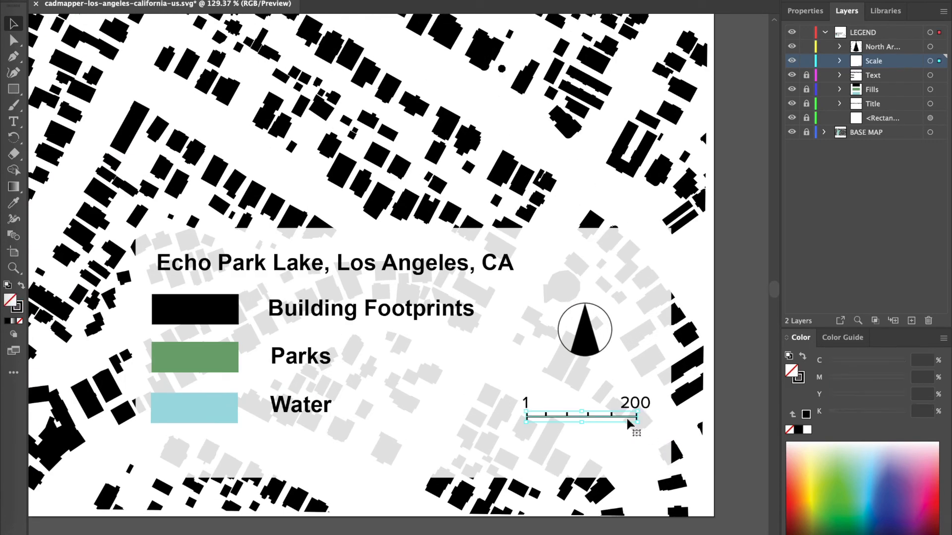
click(646, 404)
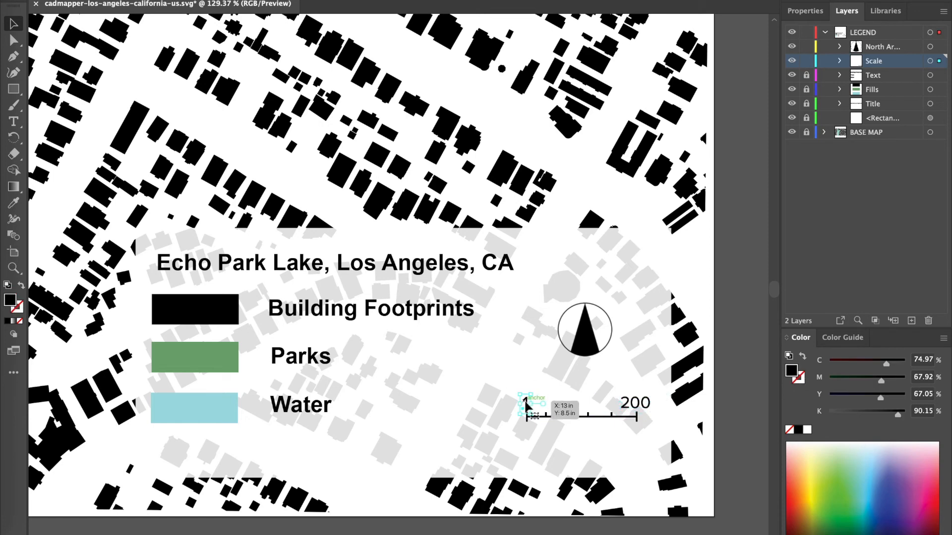
scroll(569, 396, down, 2)
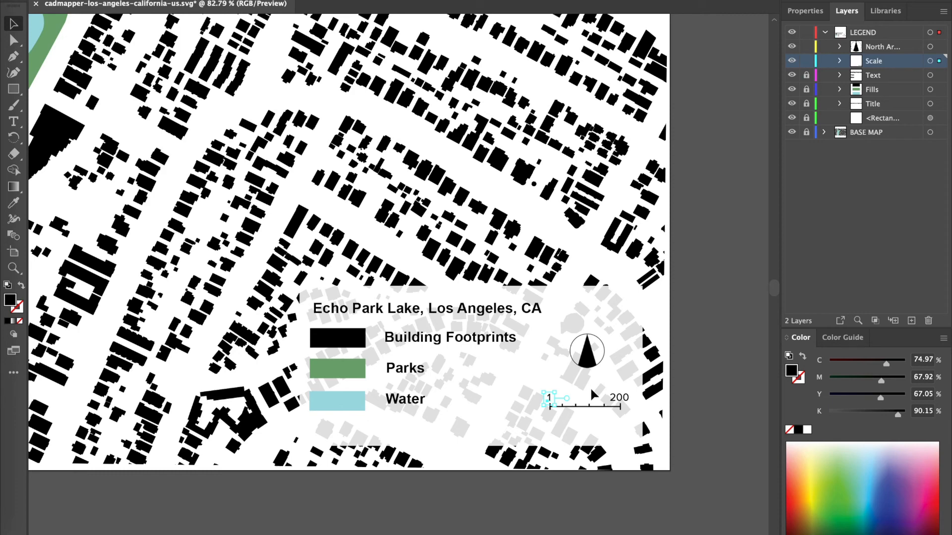
scroll(593, 395, down, 3)
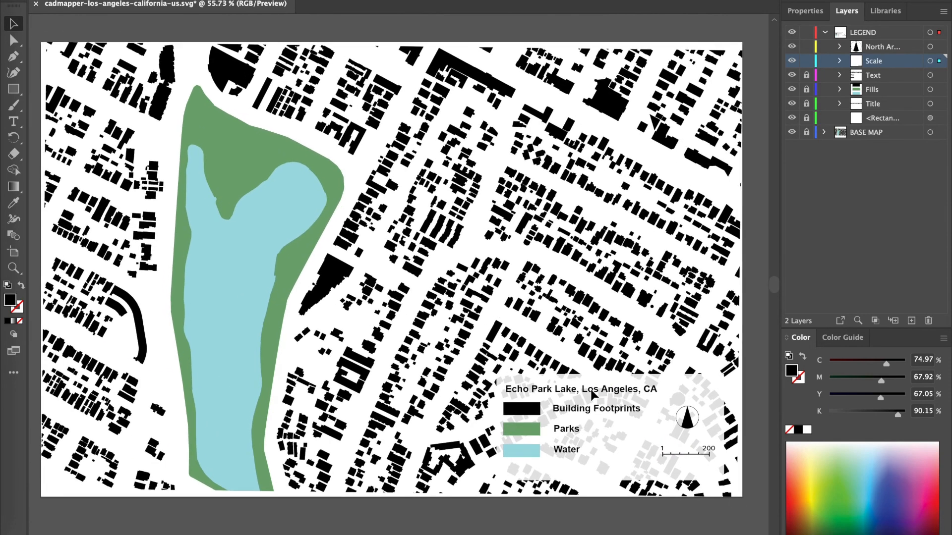
scroll(593, 394, left, 1)
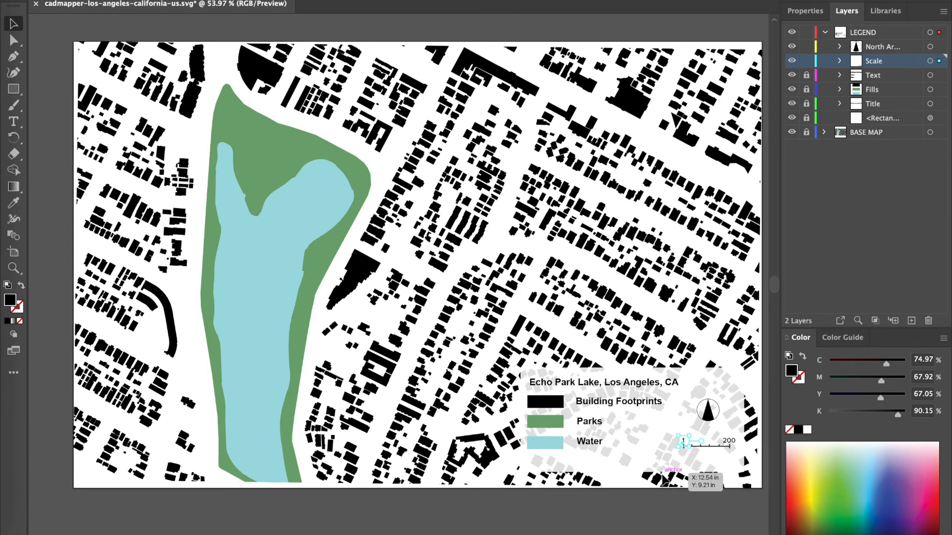
scroll(665, 479, right, 1)
click(615, 458)
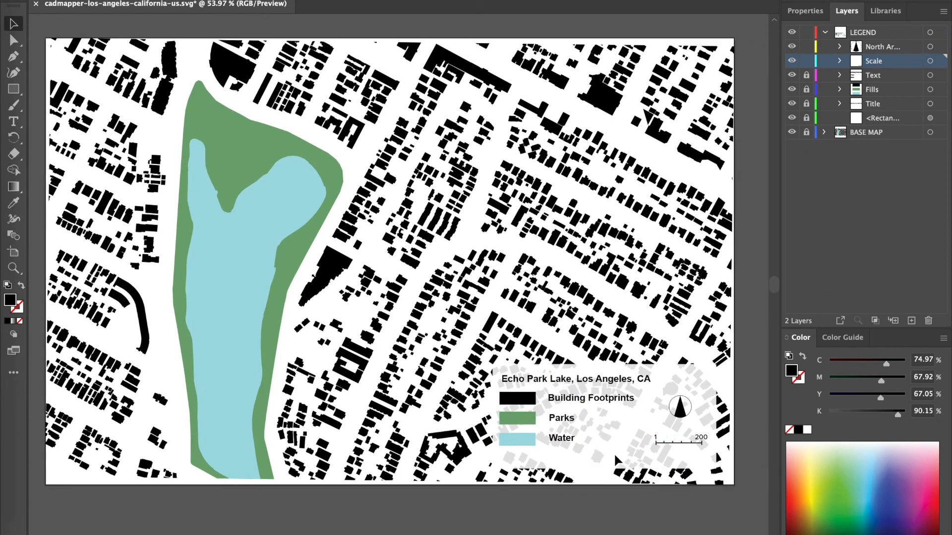
scroll(615, 459, left, 1)
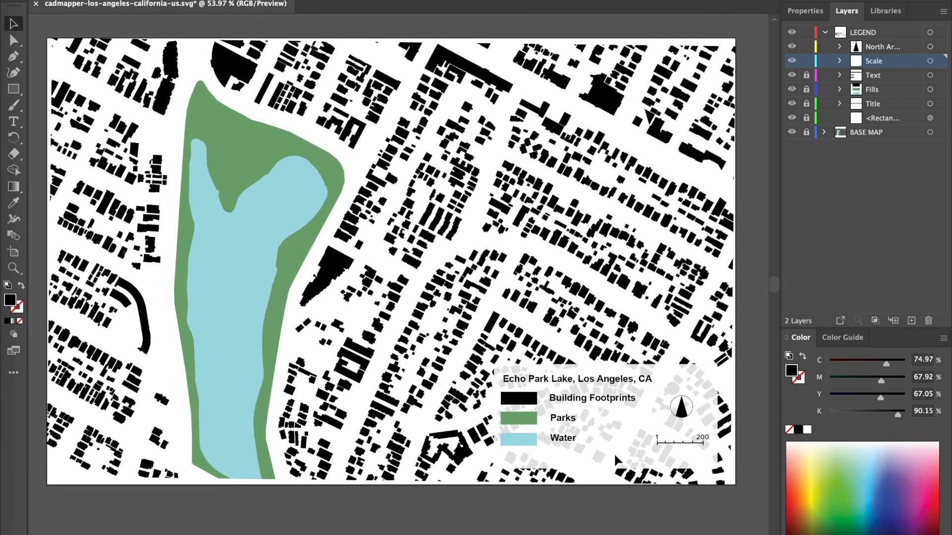
Step: Collapse and lock the LEGEND layer
click(824, 33)
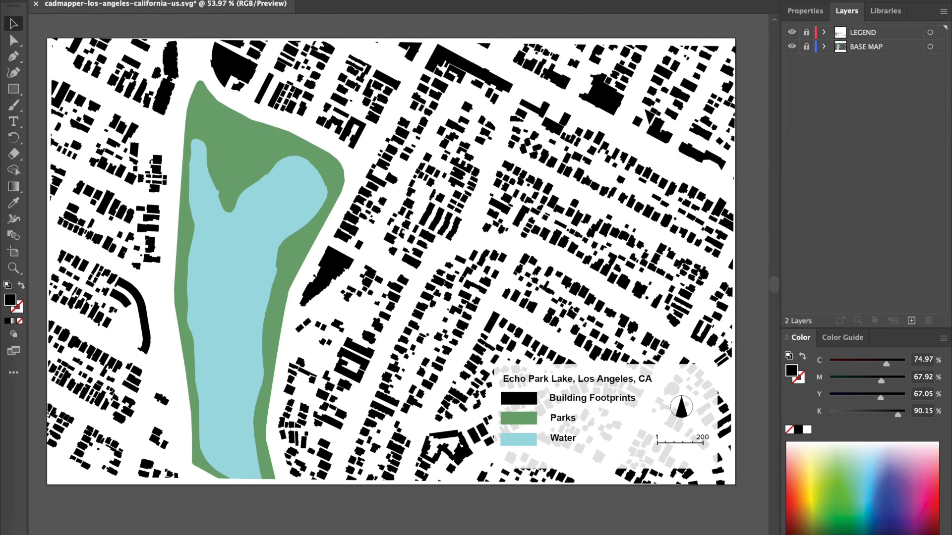
Step: Set up an export of the map in PNG format with the Tutorials folder as the destination
click(71, 0)
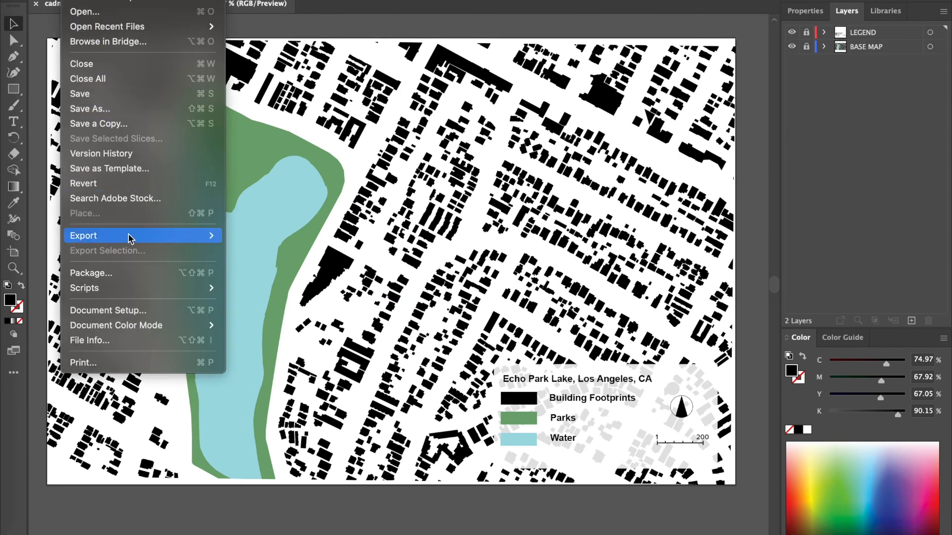
mouse_move(129, 236)
click(294, 256)
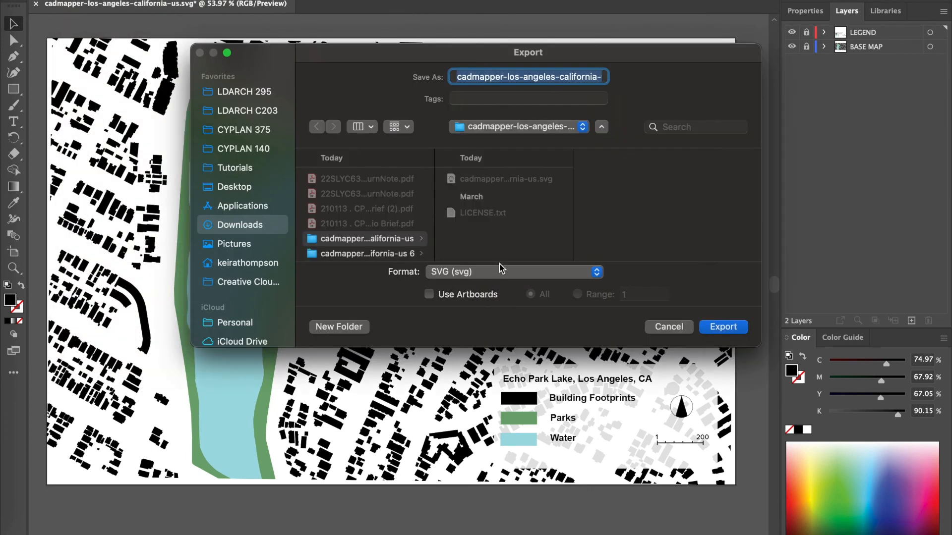
click(497, 274)
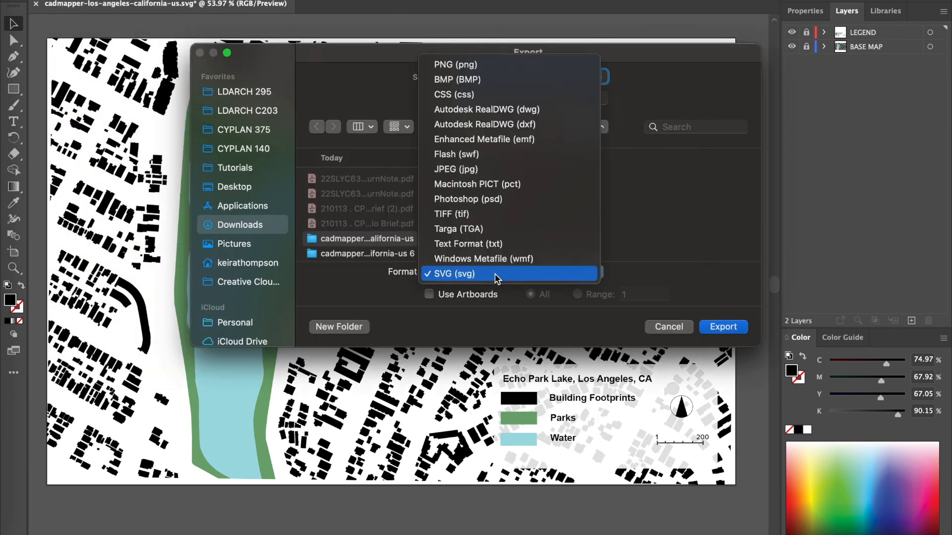
click(461, 65)
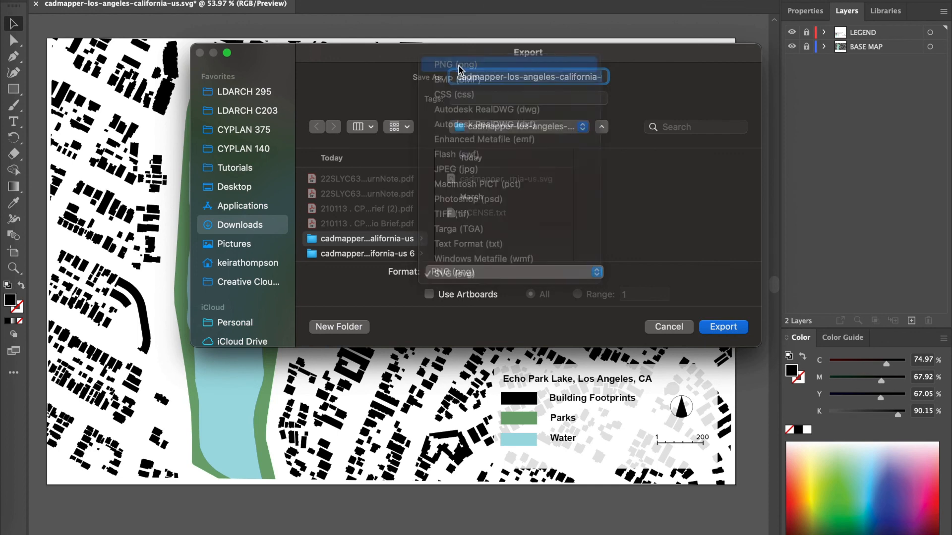
click(234, 169)
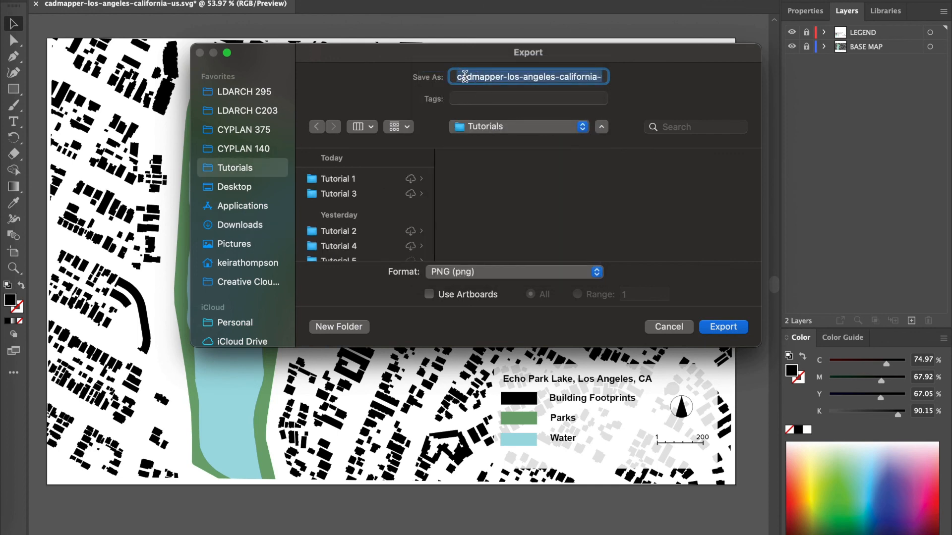
Step: Name the export file FigureGround, restrict it to the artboards, and export it with the default PNG options at 72 ppi
text(Filu)
key(BackSpace)
key(BackSpace)
text(g)
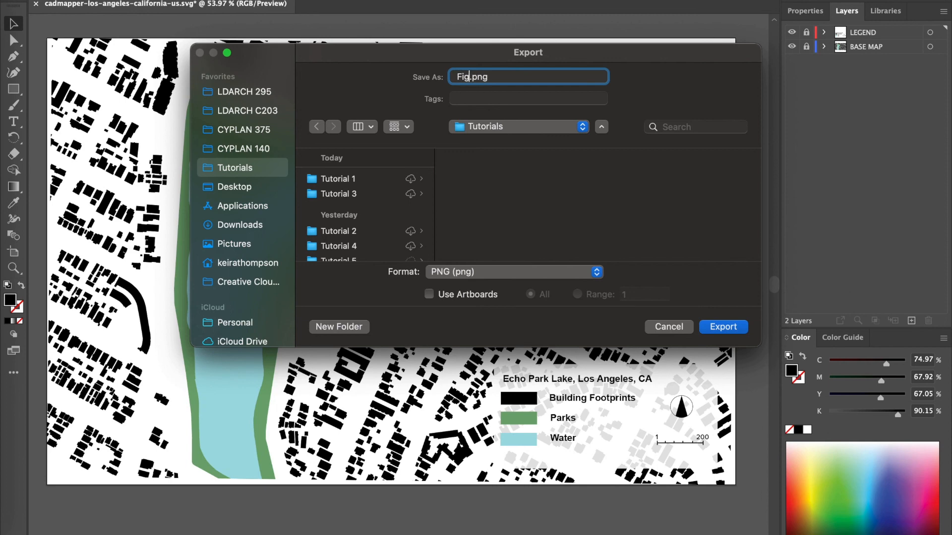
text(ureGround)
click(428, 294)
click(728, 328)
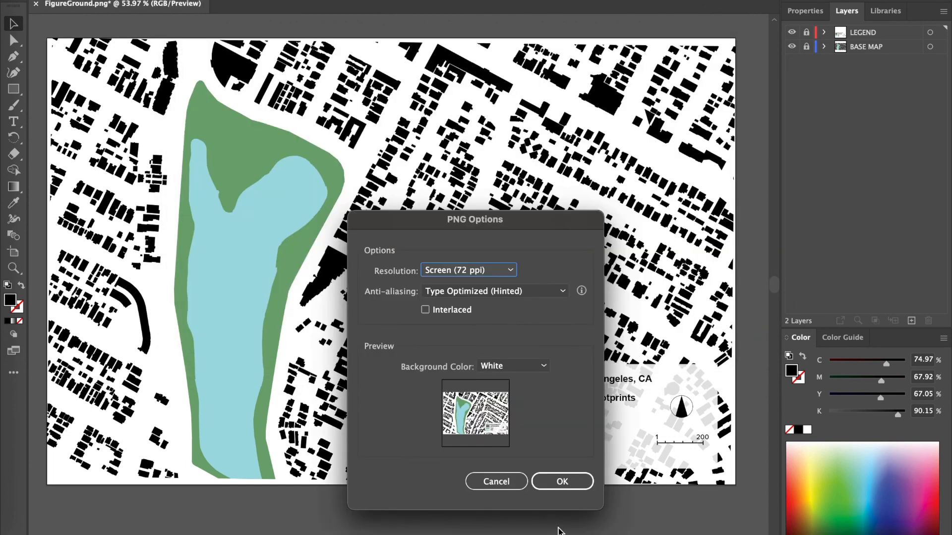
click(565, 489)
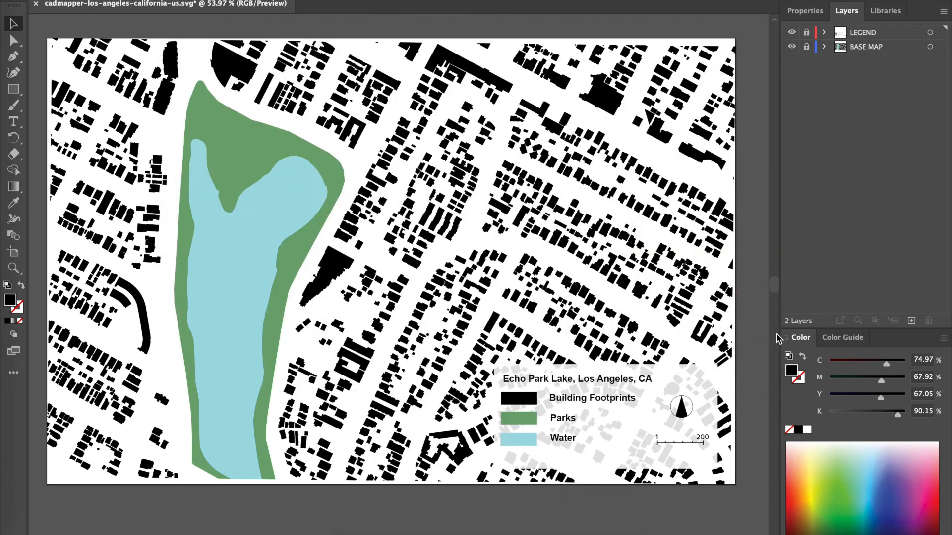